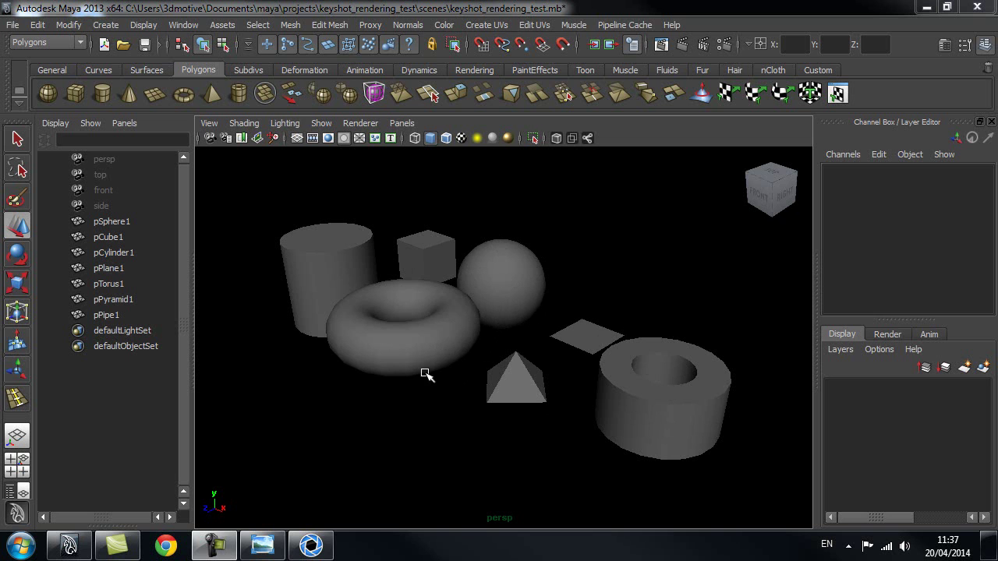
Step: Import the Maya file keyshot_rendering_test.mb into KeyShot with the default import settings
click(315, 544)
click(16, 27)
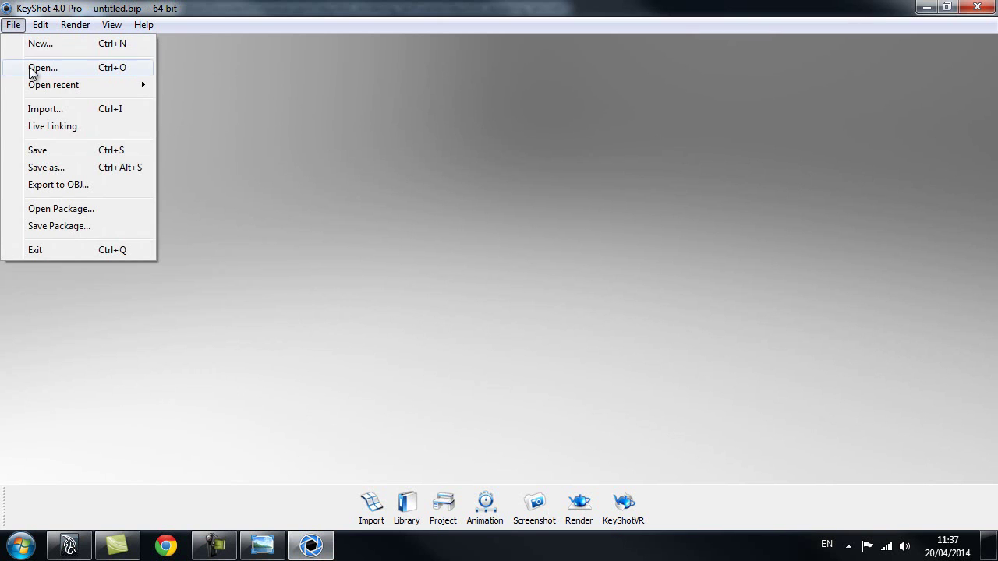
click(39, 106)
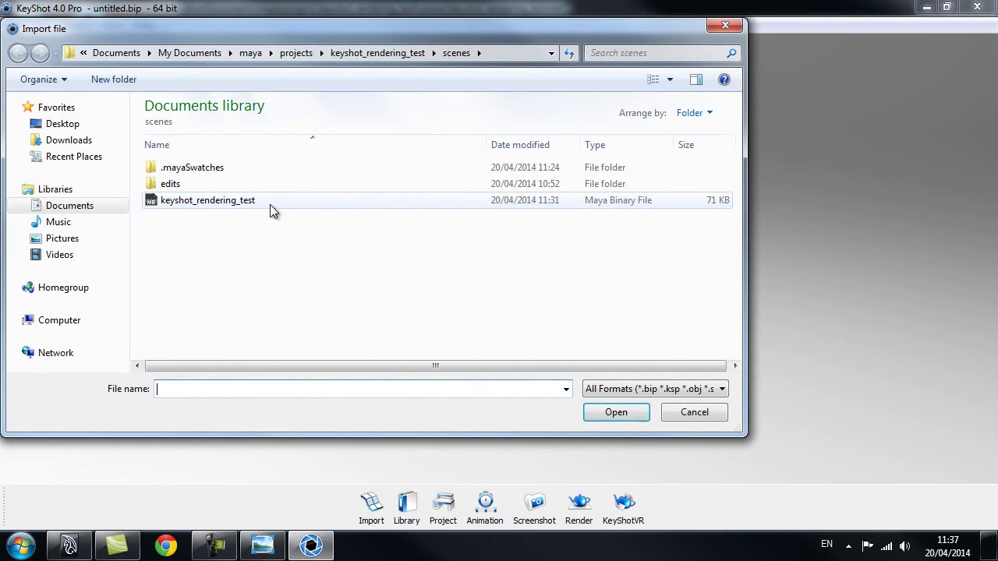
click(231, 203)
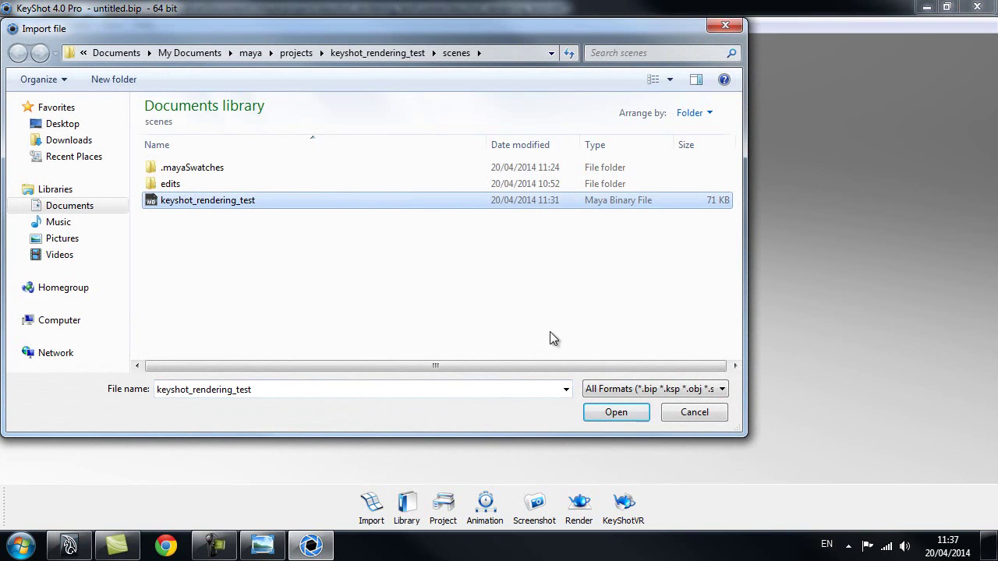
click(628, 413)
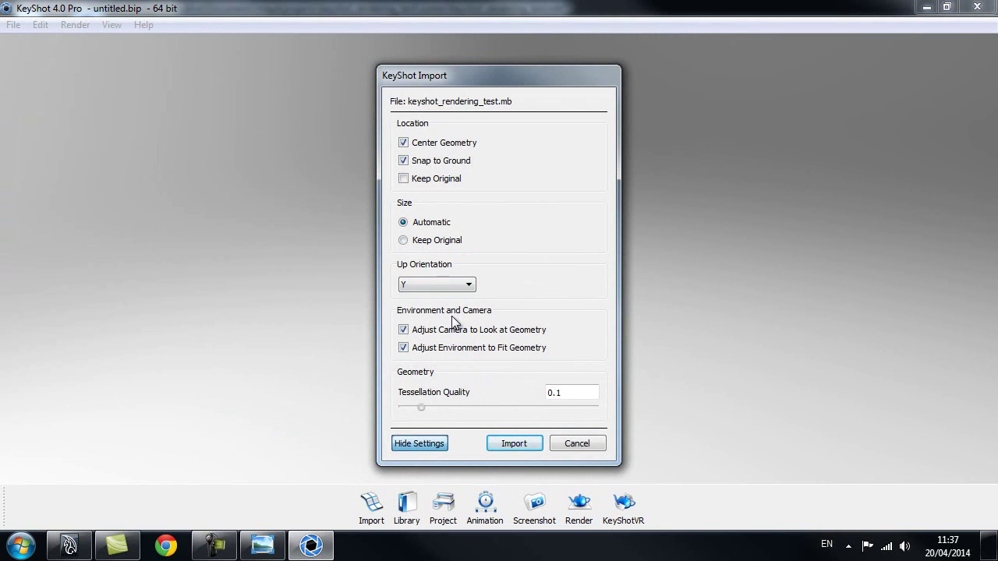
click(515, 442)
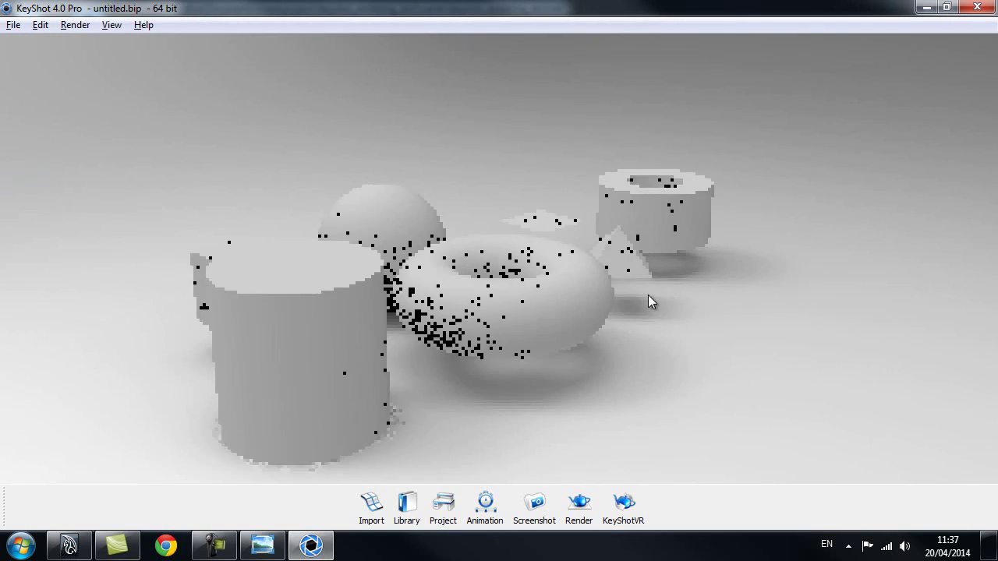
Step: Orbit and zoom the camera so the cylinder sits in front and the pipe behind
drag(676, 296, 554, 302)
drag(771, 273, 549, 346)
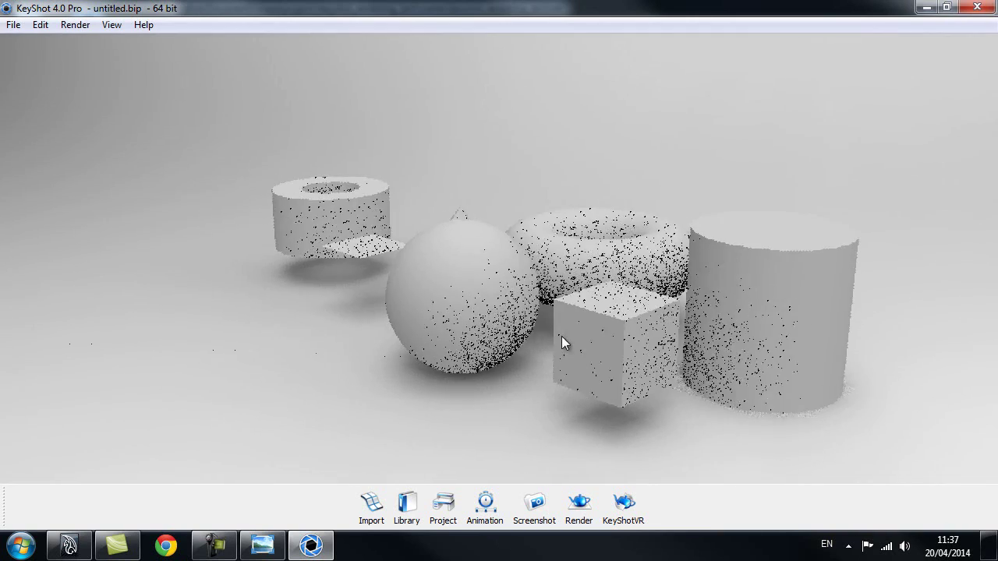
drag(797, 345, 323, 338)
scroll(418, 358, up, 2)
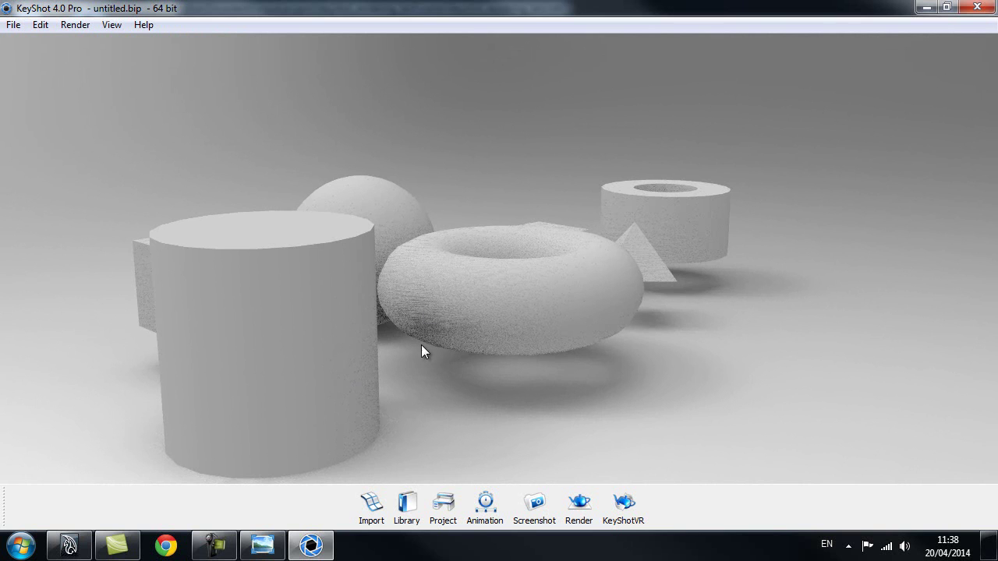
drag(783, 348, 476, 348)
scroll(476, 347, down, 3)
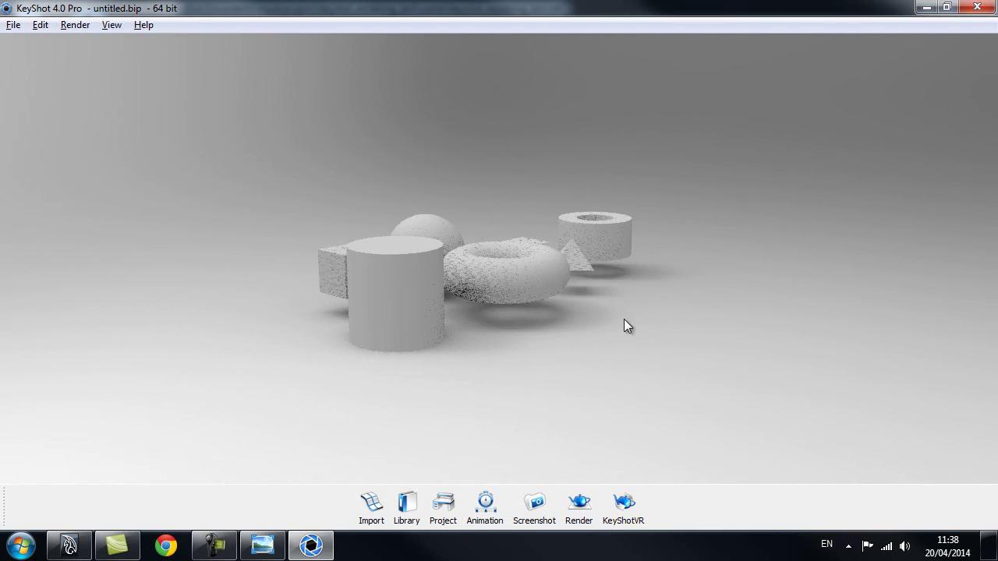
drag(642, 315, 614, 344)
scroll(615, 309, up, 3)
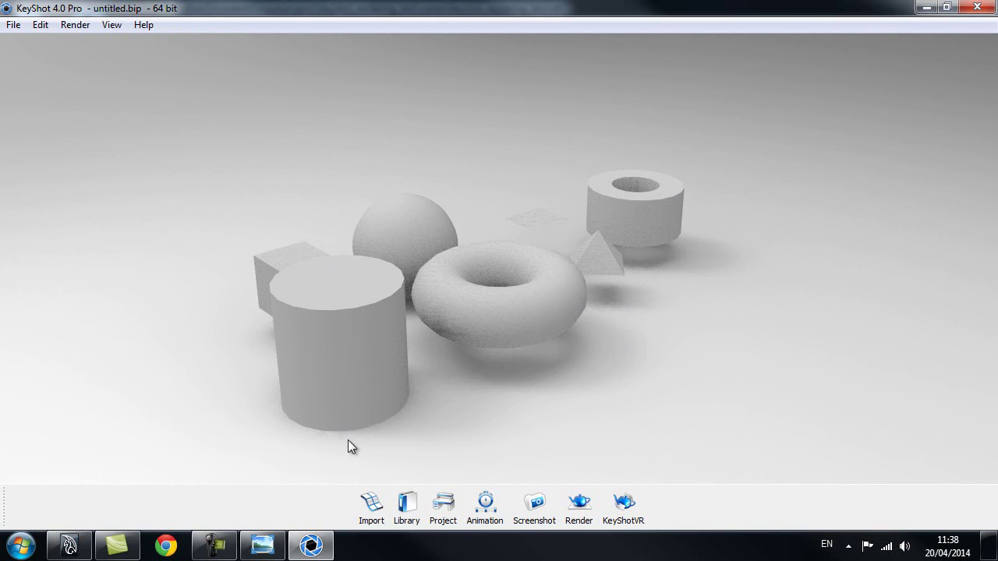
Step: Search the Library materials for 'paint' and drop gloss black paint onto all primitives
click(410, 506)
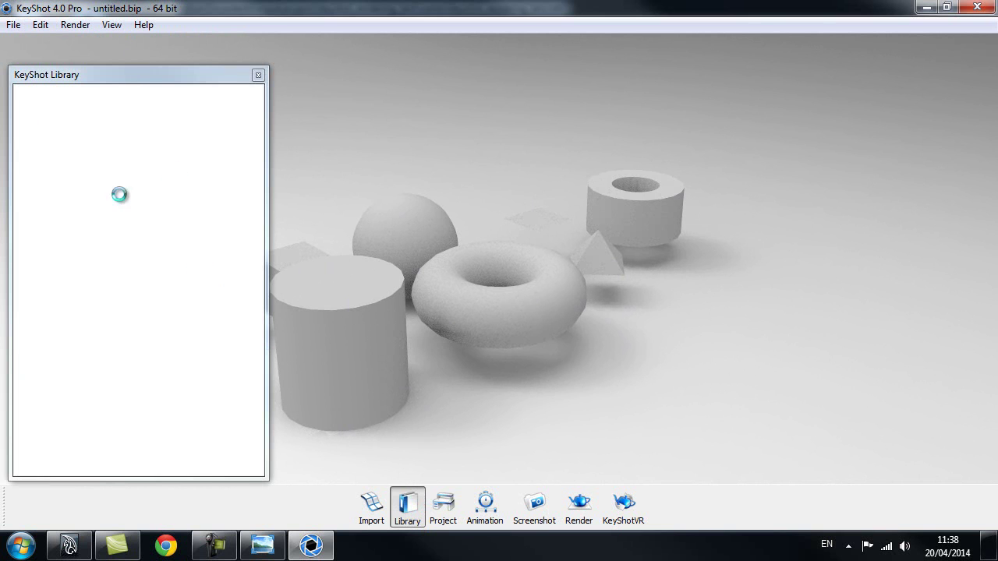
mouse_move(254, 164)
mouse_down()
mouse_move(262, 223)
mouse_move(255, 146)
mouse_up()
click(223, 113)
text(paint)
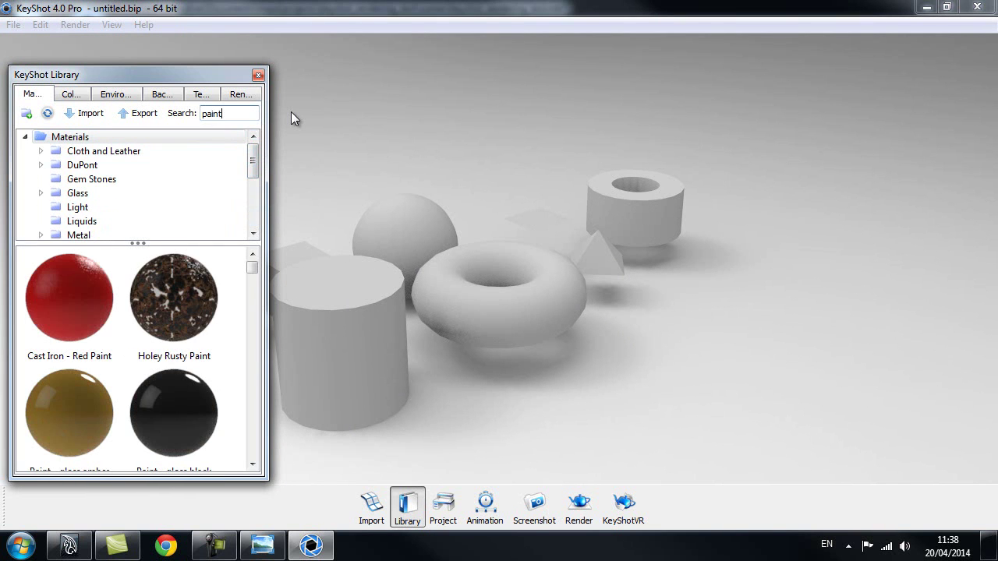
mouse_move(166, 411)
mouse_down()
mouse_move(291, 368)
mouse_move(313, 349)
mouse_up()
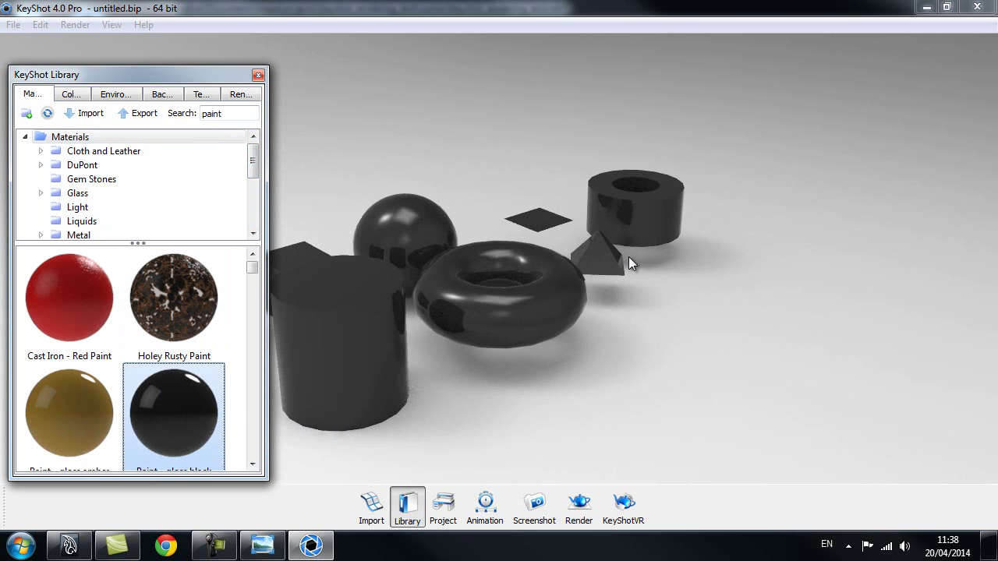
drag(444, 383, 536, 401)
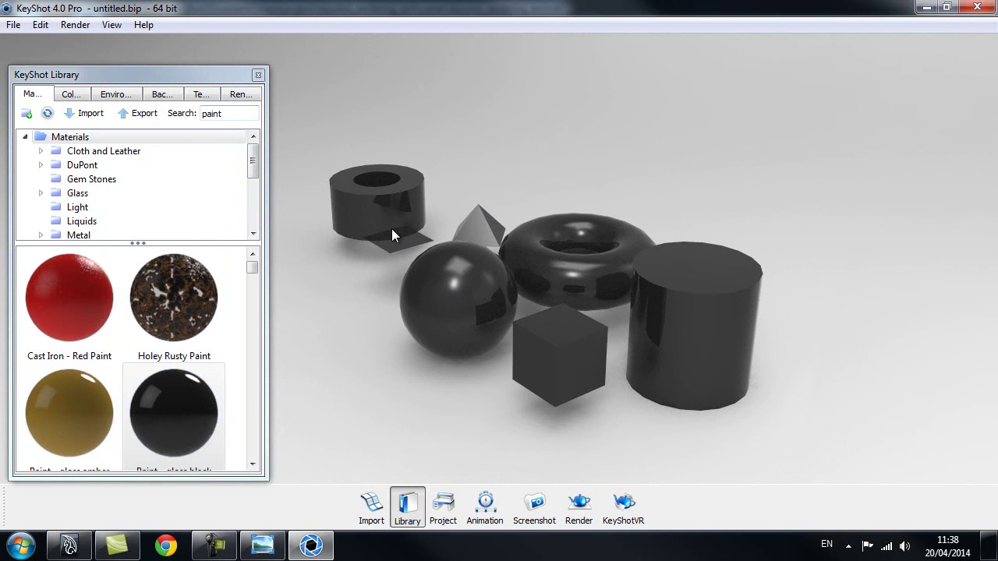
Step: Expand keyshot_rendering_test in the Project Scene tab, widen the parts list, and select the group
click(443, 510)
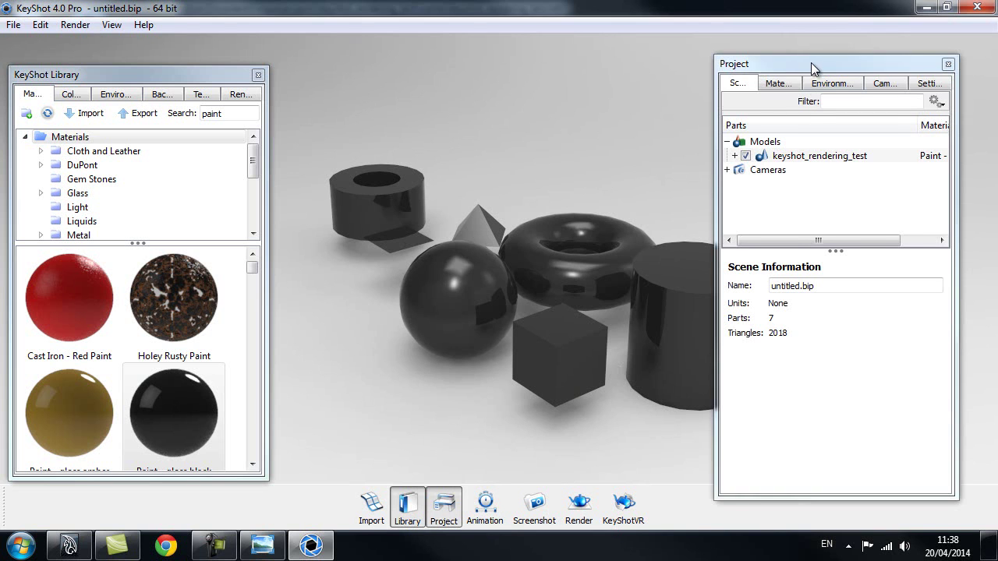
drag(811, 67, 828, 60)
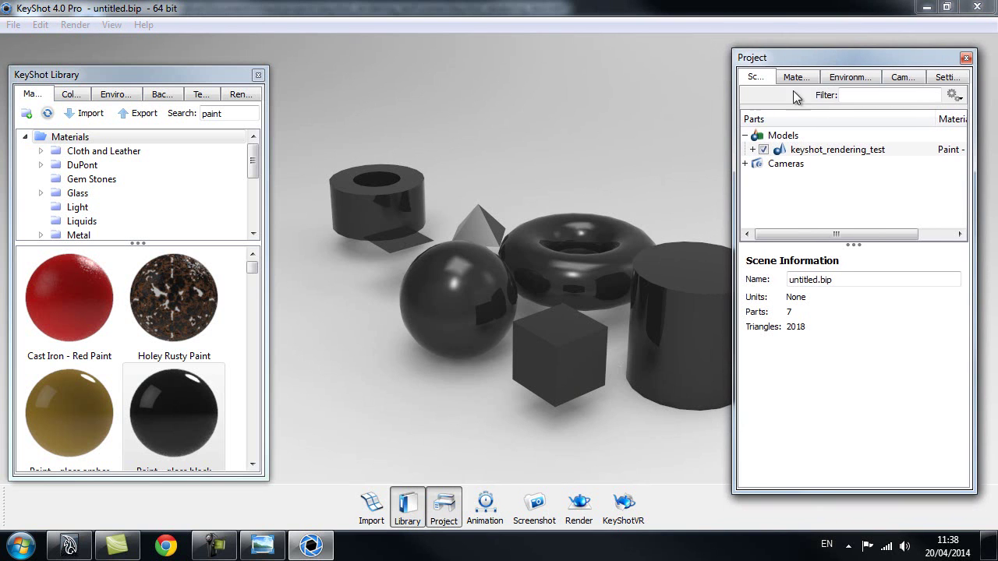
click(752, 150)
drag(961, 157, 963, 192)
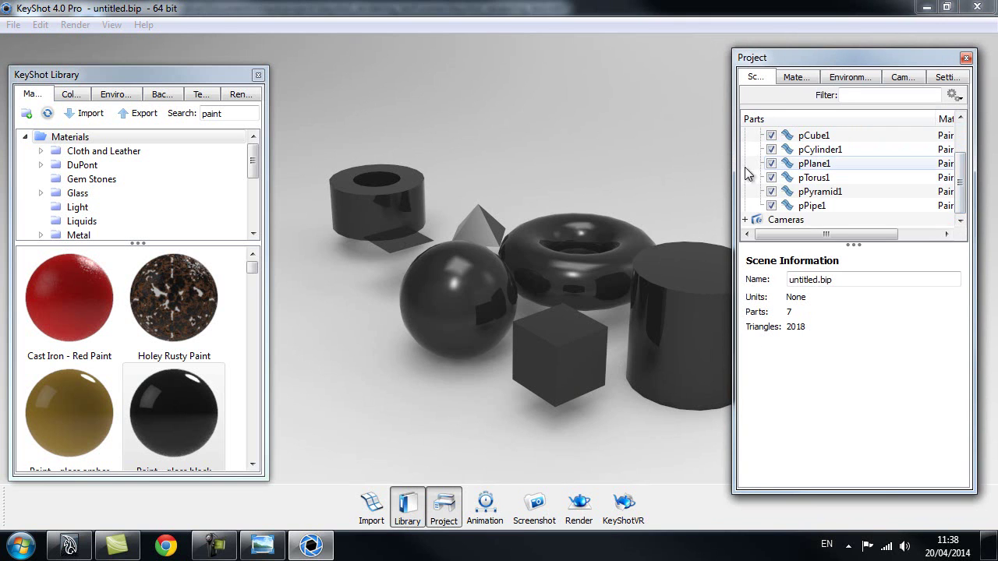
drag(733, 175, 695, 175)
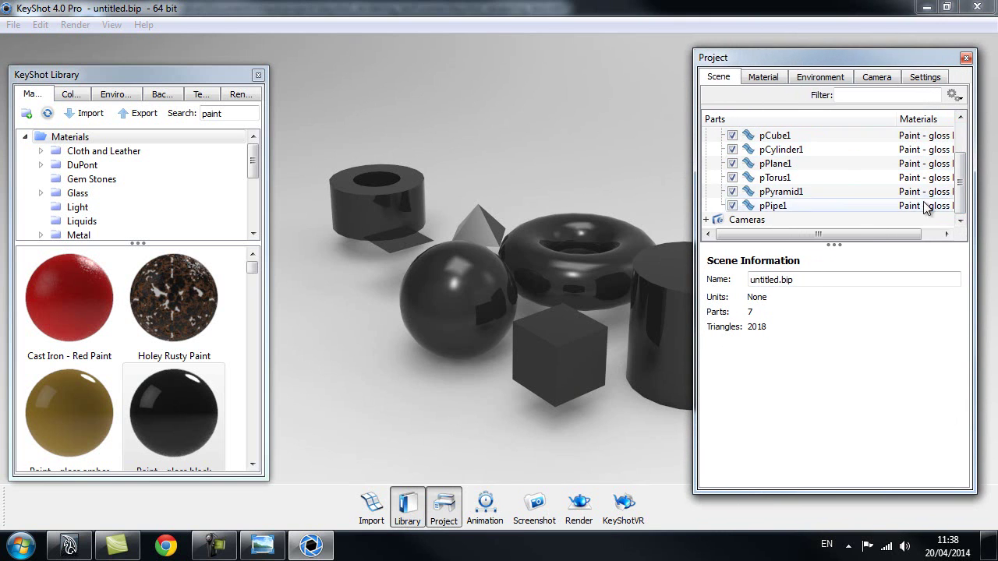
drag(962, 187, 961, 160)
click(812, 136)
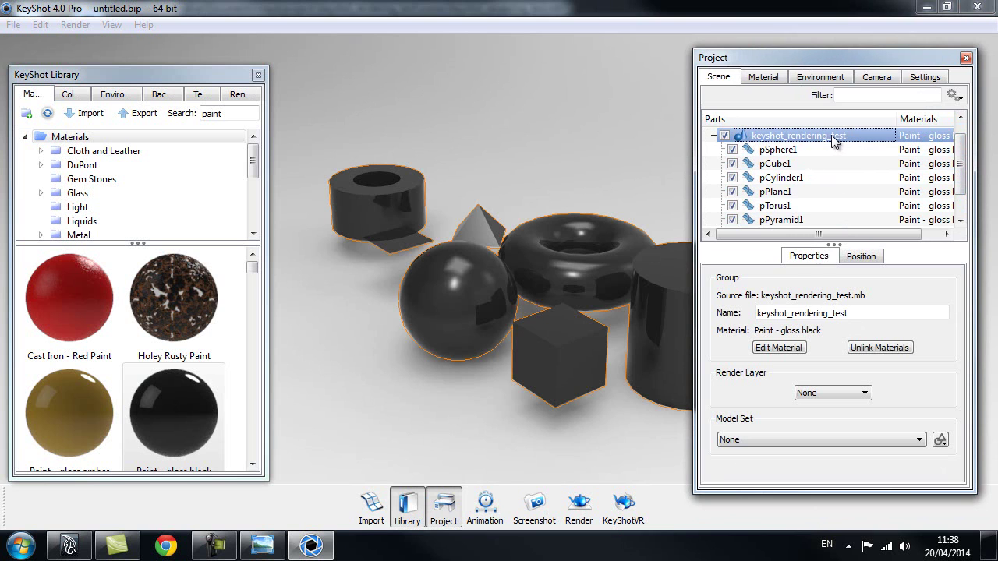
Step: Unlink the group's shared material and paint the pipe red and the sphere amber yellow
click(879, 348)
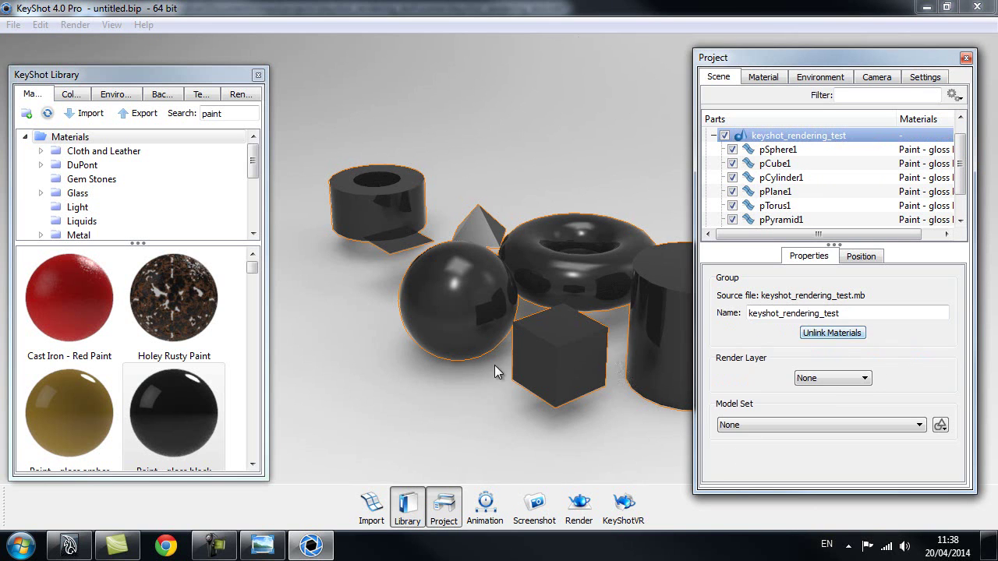
mouse_move(70, 303)
mouse_down()
mouse_move(348, 236)
mouse_move(360, 194)
mouse_up()
mouse_move(175, 403)
mouse_down()
mouse_move(383, 244)
mouse_move(394, 247)
mouse_up()
mouse_move(69, 413)
mouse_down()
mouse_move(362, 359)
mouse_move(452, 308)
mouse_up()
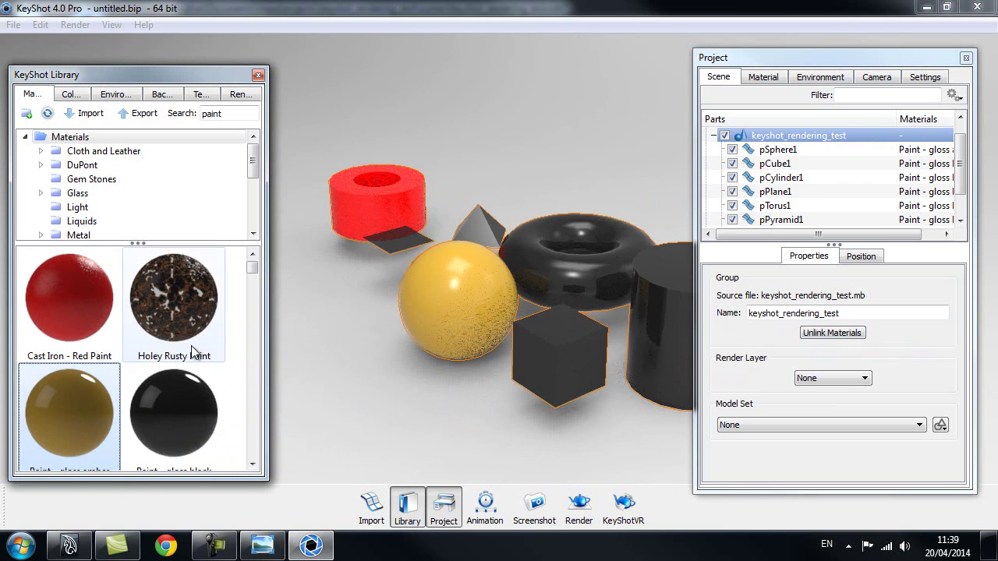
Step: Paint the cube cream, the torus white and the cylinder grey, then reframe the view
scroll(252, 267, down, 5)
mouse_move(169, 346)
mouse_down()
mouse_move(475, 316)
mouse_move(557, 354)
mouse_up()
mouse_move(69, 355)
mouse_down()
mouse_move(601, 285)
mouse_move(584, 269)
mouse_up()
mouse_move(141, 451)
mouse_down()
mouse_move(493, 381)
mouse_move(657, 323)
mouse_up()
mouse_move(657, 323)
mouse_down()
mouse_move(505, 363)
mouse_move(318, 380)
mouse_move(561, 327)
mouse_move(501, 310)
mouse_move(567, 300)
mouse_move(358, 329)
mouse_move(460, 367)
mouse_move(547, 371)
mouse_move(376, 353)
mouse_move(428, 346)
mouse_move(440, 322)
mouse_move(258, 318)
mouse_move(592, 298)
mouse_move(542, 299)
mouse_up()
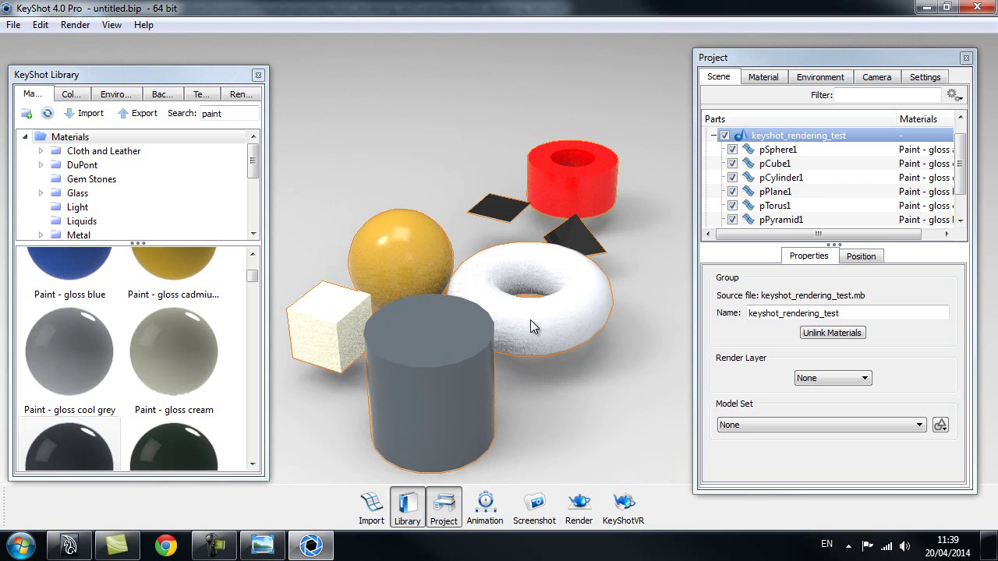
drag(555, 327, 550, 302)
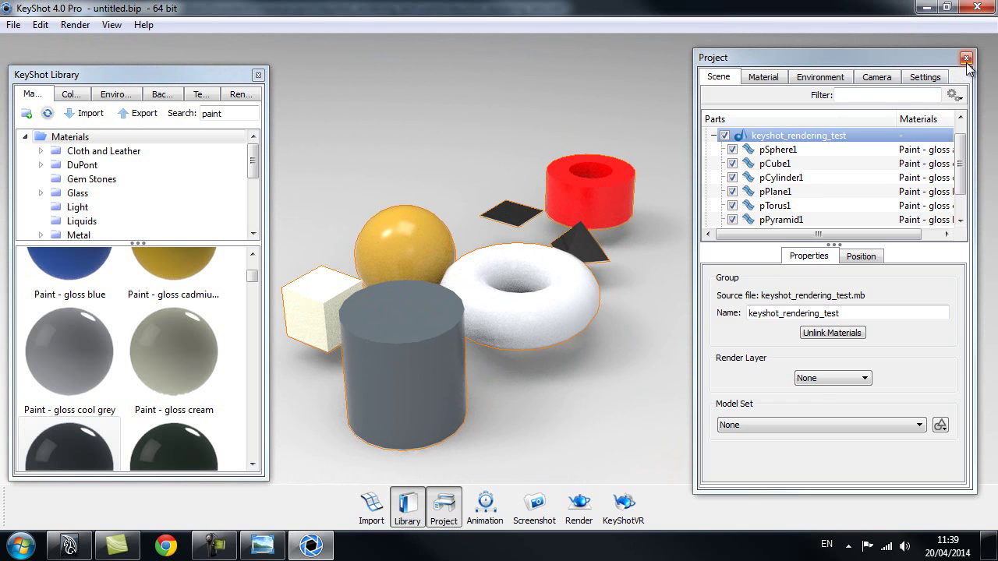
Step: Return to Maya, clear the selection, and switch the viewport to shaded display
click(926, 7)
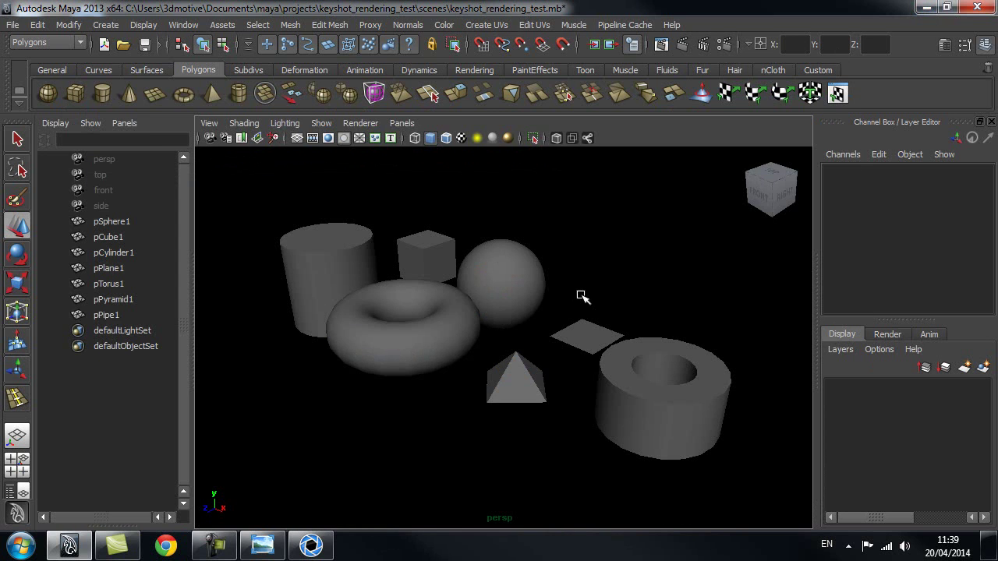
mouse_move(671, 289)
alt+mouse_down()
mouse_move(564, 291)
mouse_move(576, 305)
mouse_move(675, 306)
alt+mouse_up()
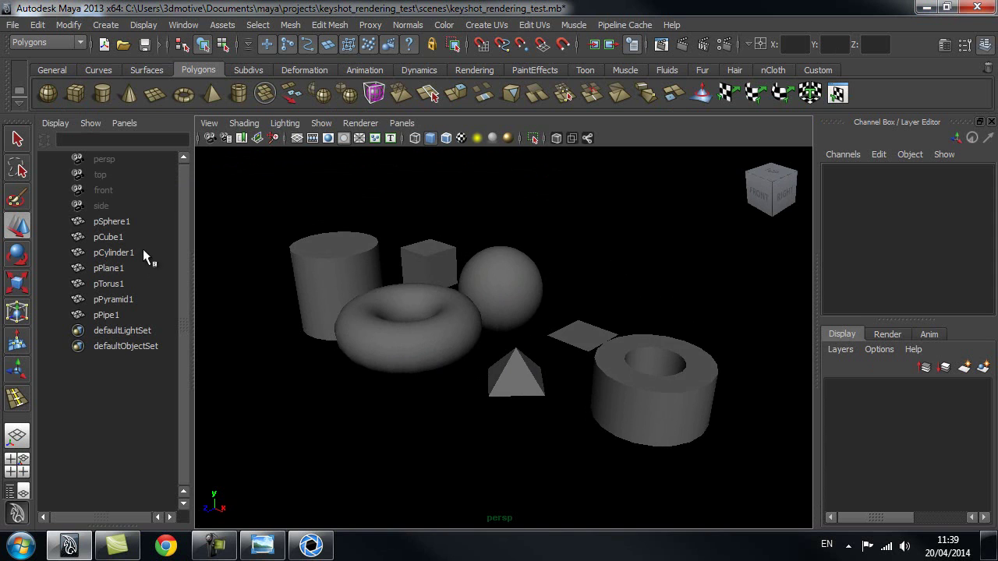
click(126, 223)
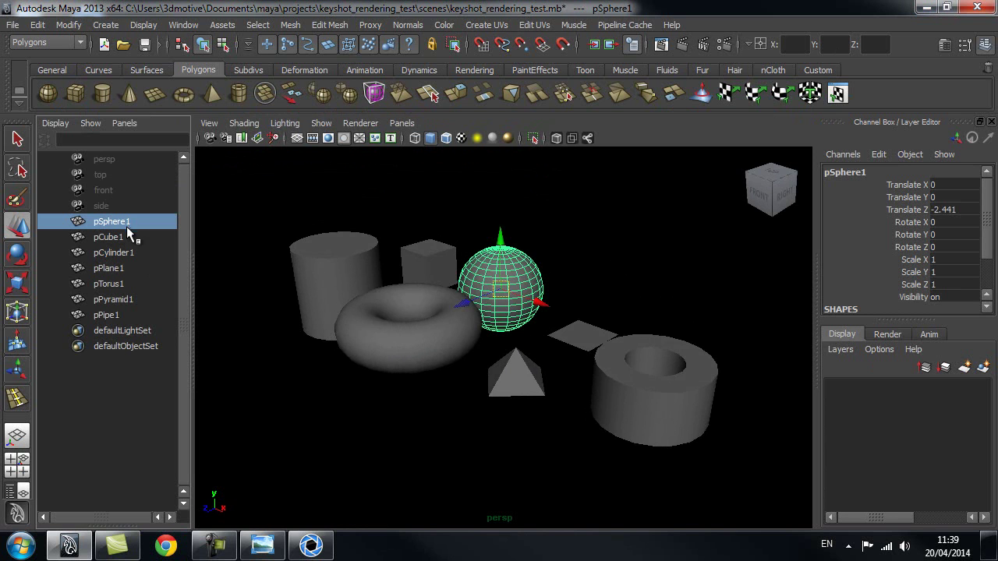
shift+click(109, 315)
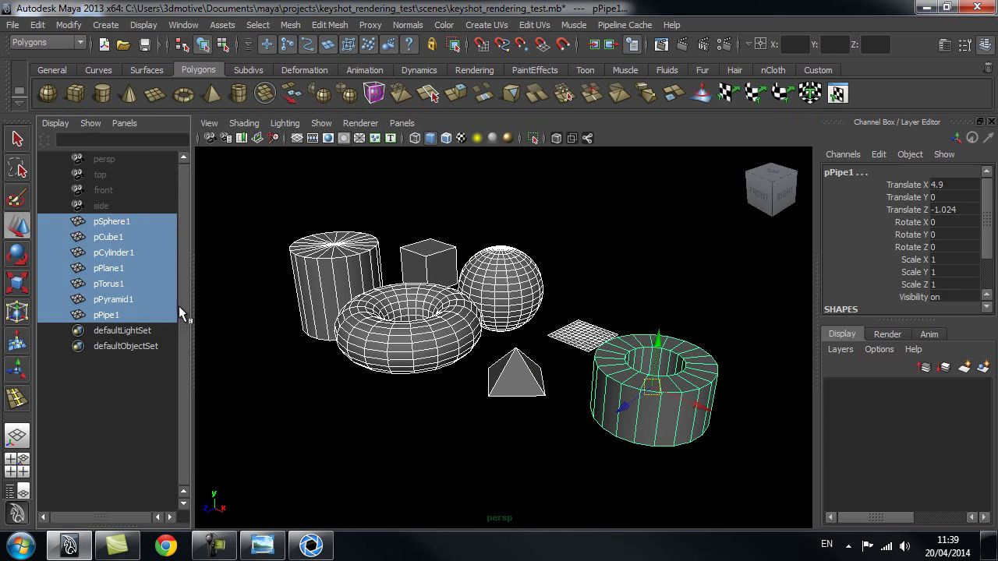
click(470, 215)
key(5)
scroll(650, 402, down, 3)
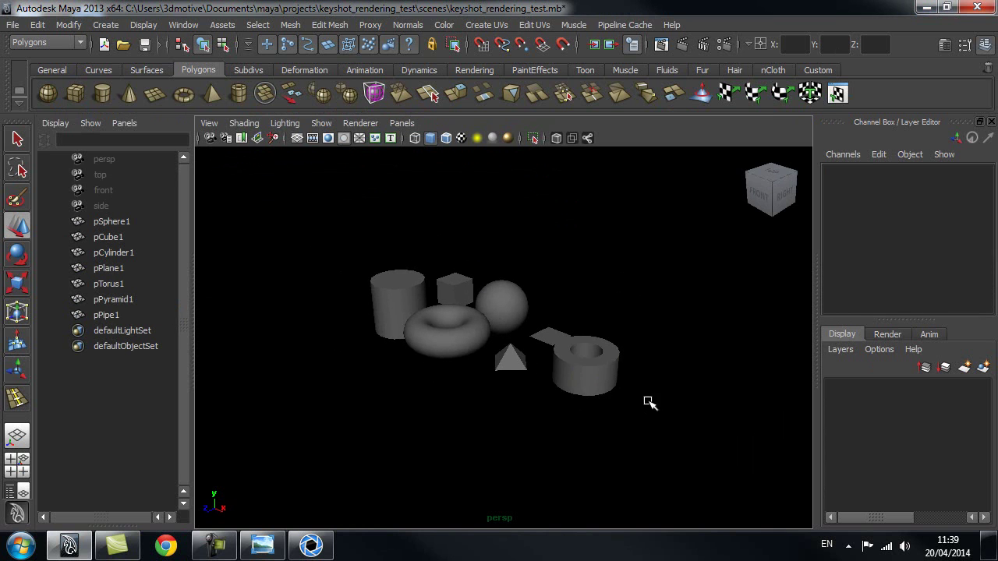
Step: Duplicate the pipe three times, placing the copies in a row to the right along X
click(605, 381)
key(ctrl+d)
drag(622, 379, 855, 472)
key(ctrl+d)
scroll(590, 421, down, 2)
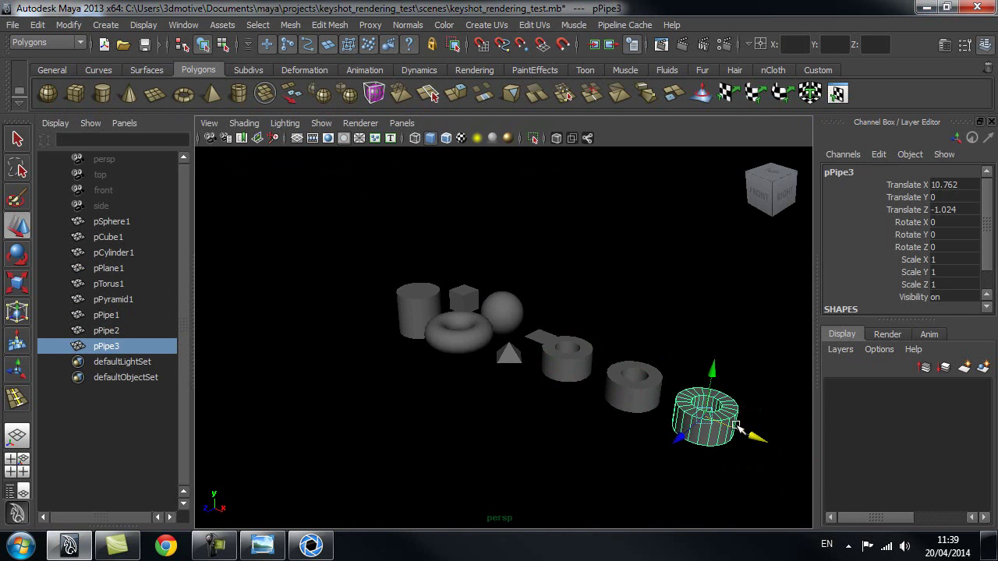
key(ctrl+d)
drag(755, 438, 826, 459)
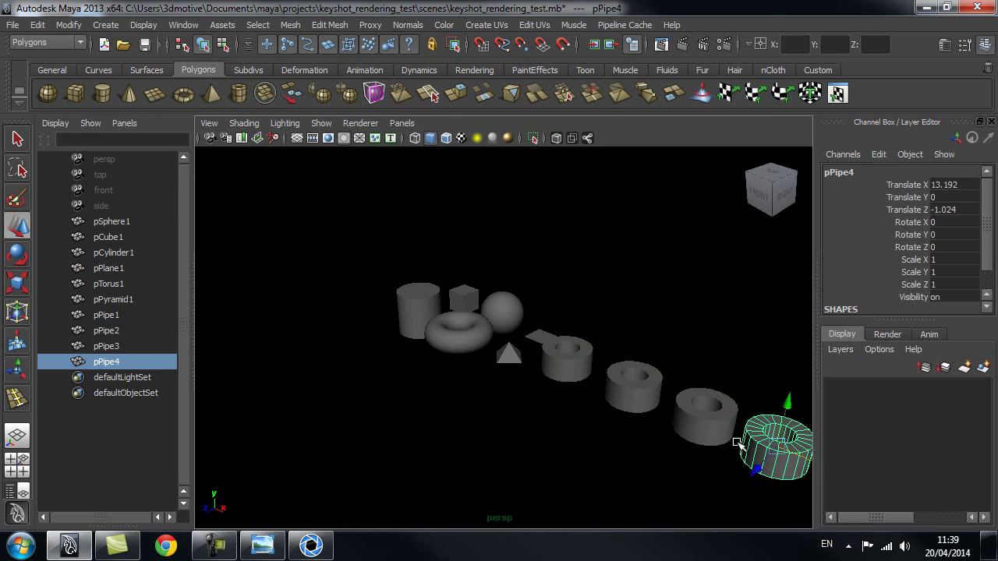
click(716, 428)
Step: Select the four pipes, group them with Ctrl+G, and name the group black_metalic
key(q)
click(774, 459)
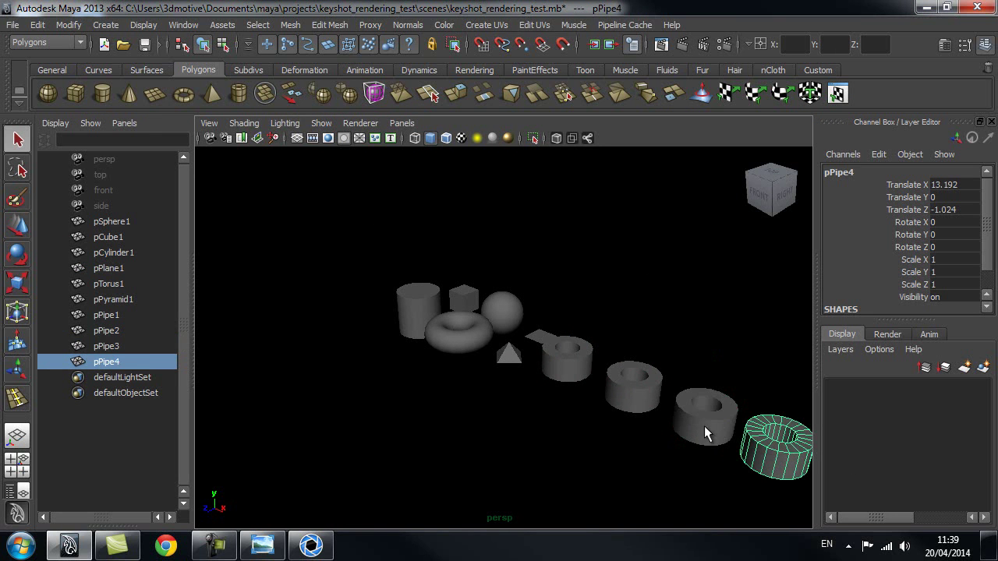
shift+click(702, 431)
shift+click(640, 398)
shift+click(568, 369)
key(ctrl+g)
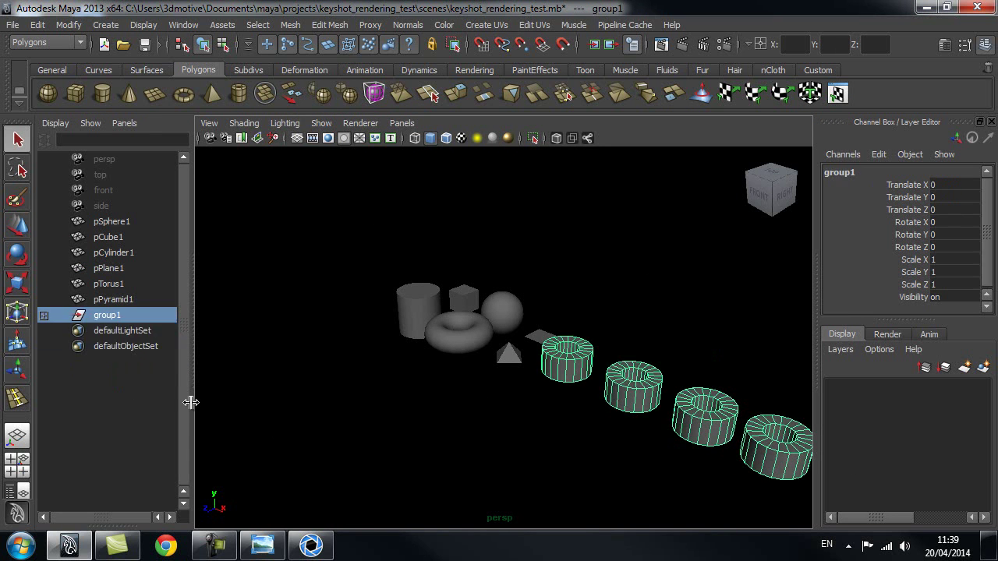
double_click(105, 316)
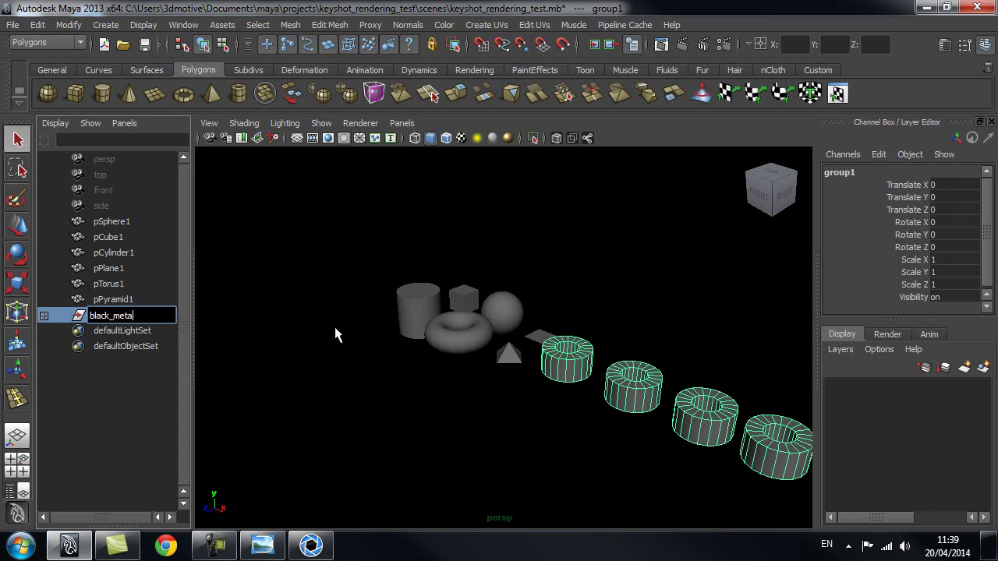
key(Return)
alt+right_drag(610, 332, 445, 338)
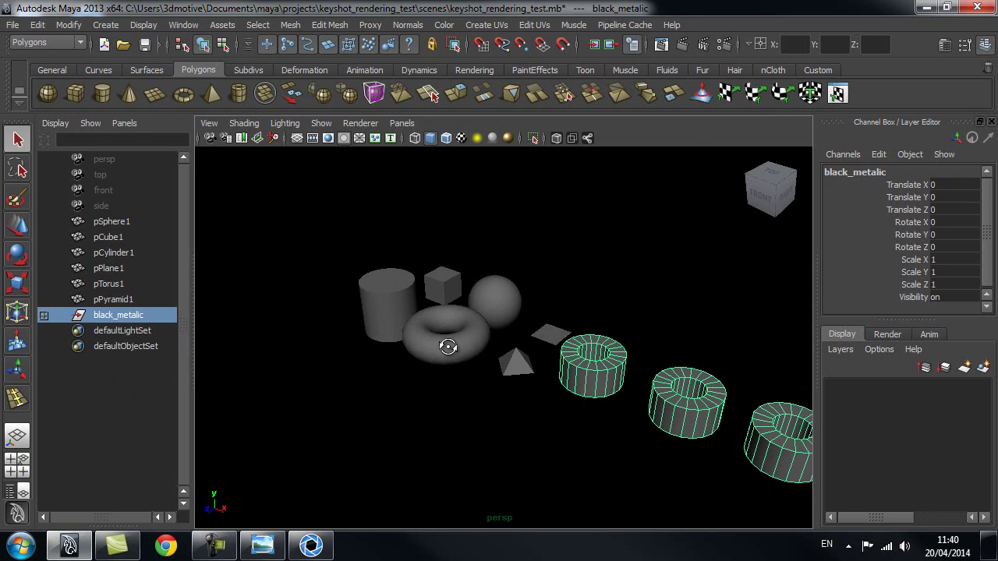
Step: Open the Hypershade from Rendering Editors and dock it below the scene view
click(182, 30)
mouse_move(249, 81)
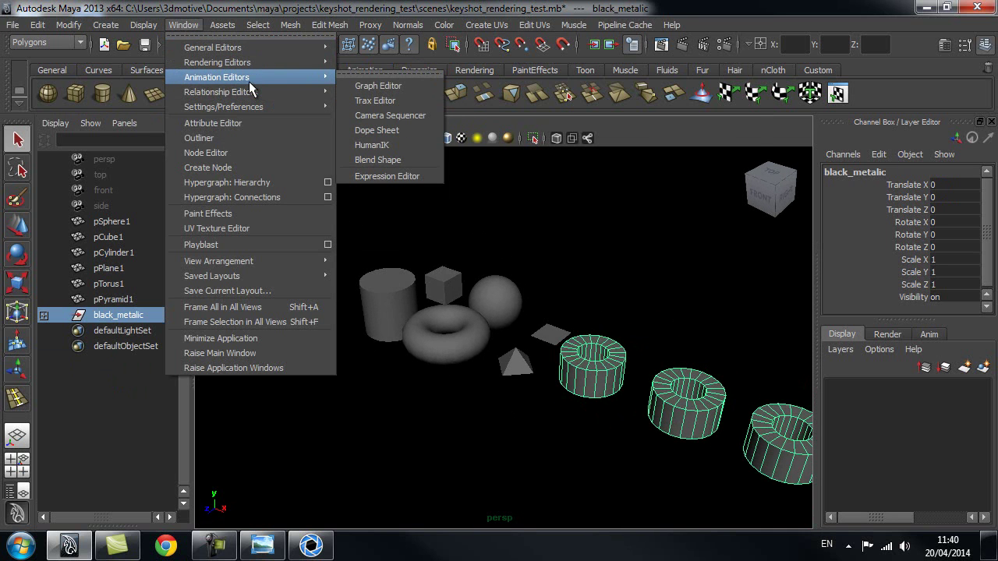
mouse_move(240, 64)
click(382, 100)
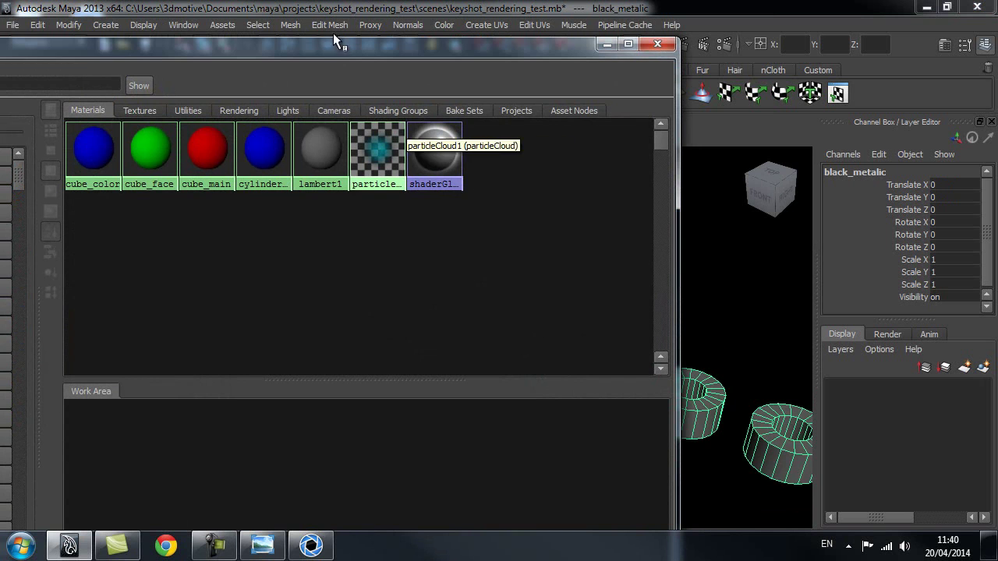
drag(425, 55, 527, 72)
double_click(528, 72)
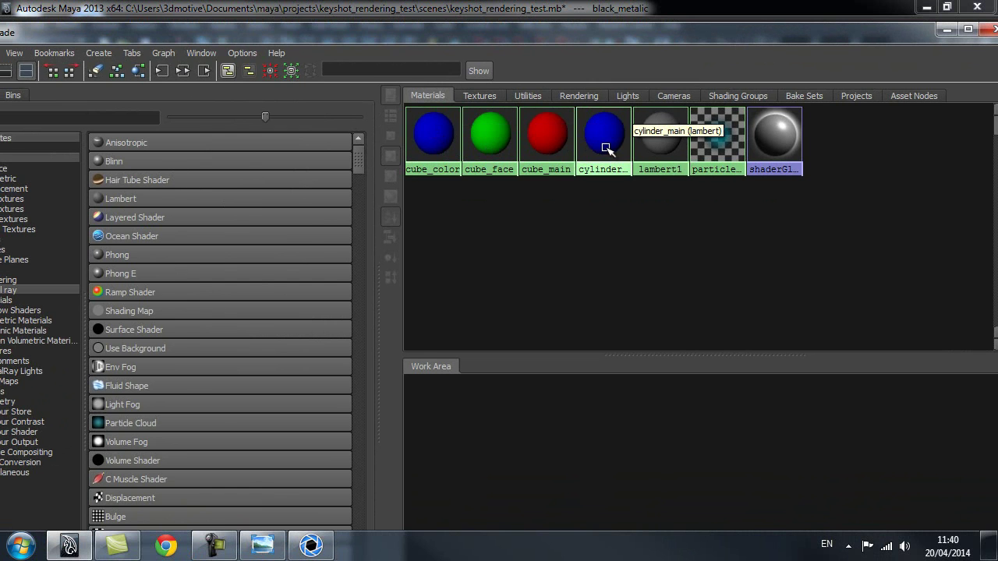
drag(510, 39, 490, 413)
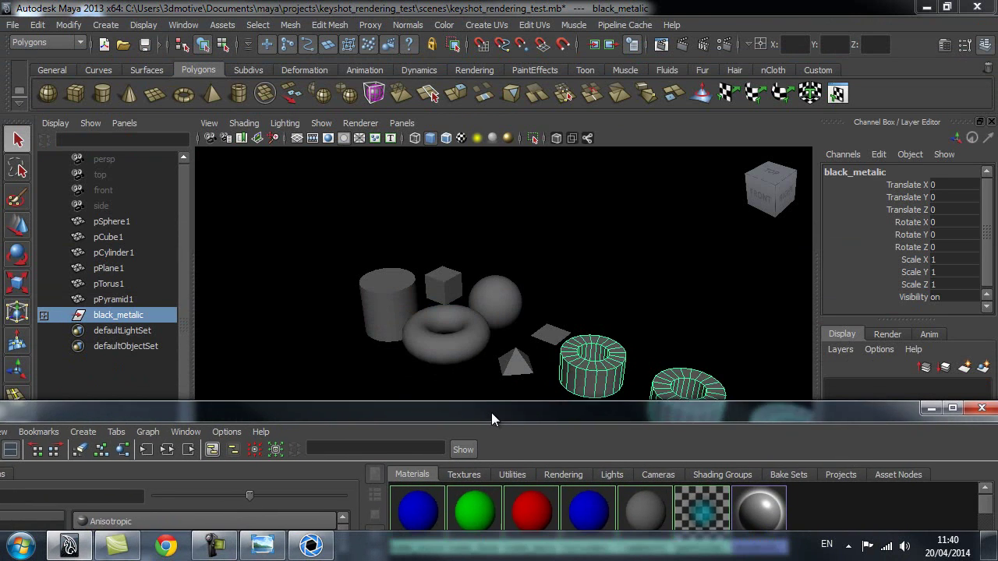
Step: Duplicate the cylinder into a row of copies moved left along X
click(512, 299)
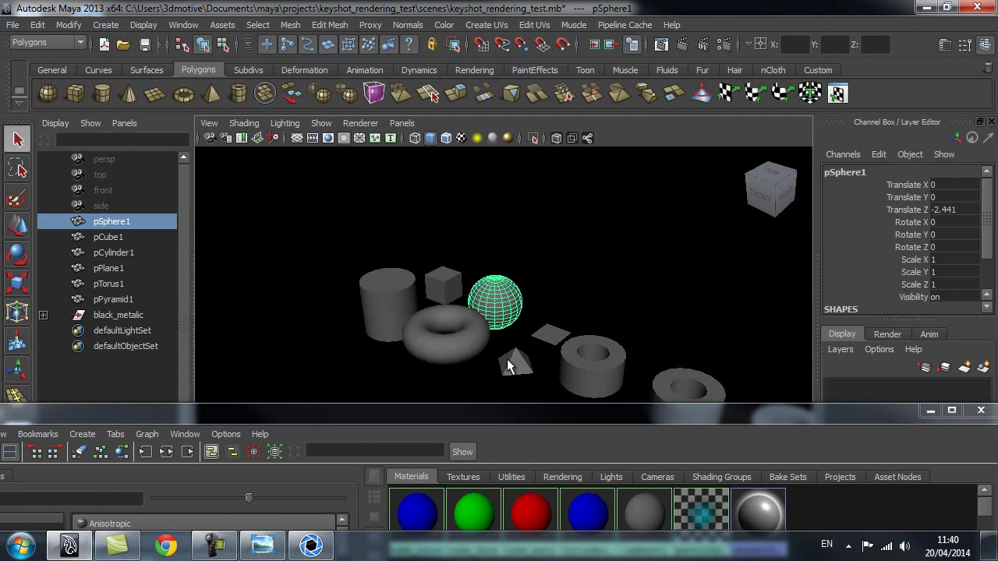
shift+click(508, 362)
shift+click(544, 335)
click(540, 248)
alt+right_drag(594, 338, 489, 346)
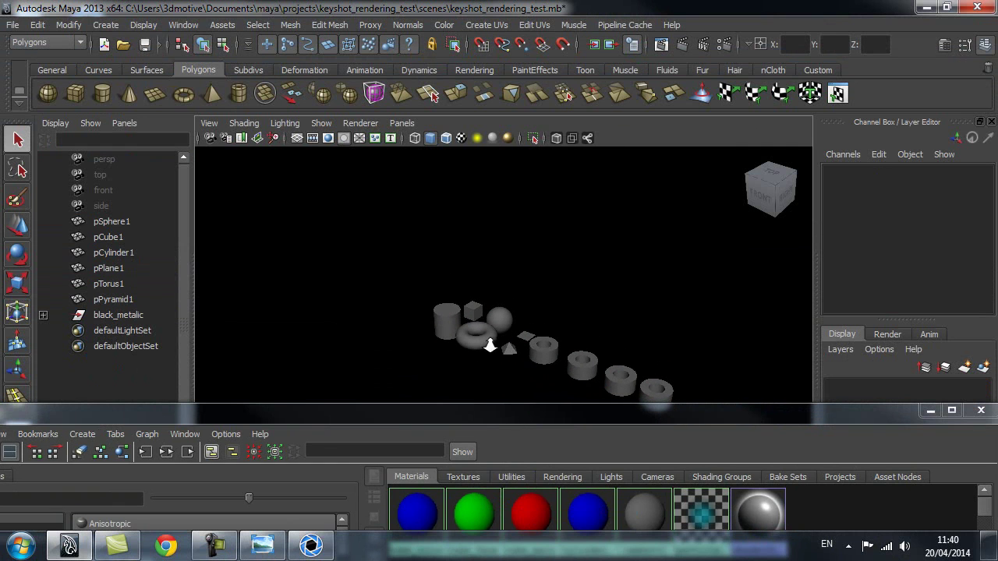
click(445, 328)
key(ctrl+d)
key(w)
drag(493, 340, 346, 279)
key(ctrl+d)
key(ctrl+d)
key(ctrl+d)
click(430, 338)
Step: Select all five cylinders and assign them the blue material
click(445, 333)
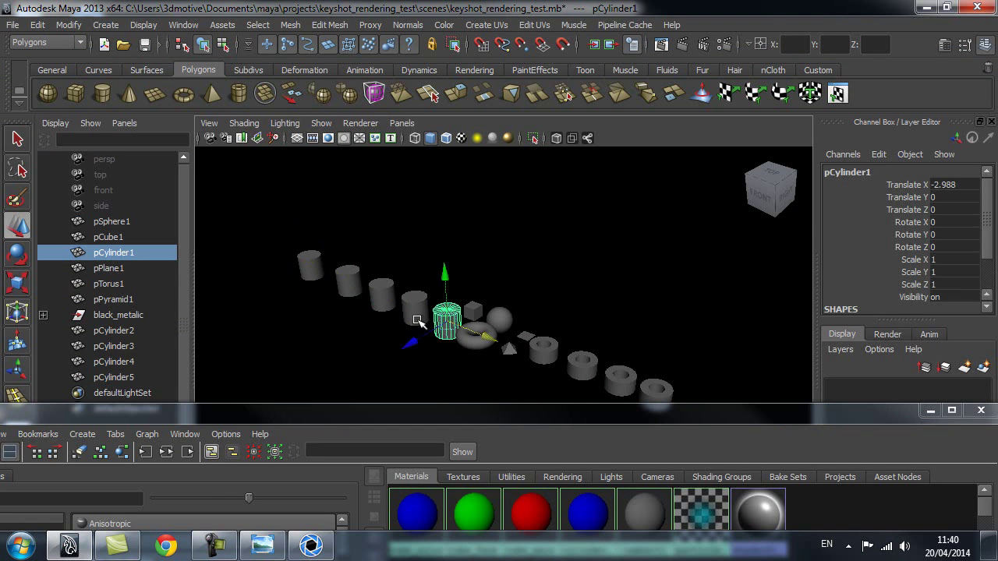
shift+click(413, 305)
shift+click(381, 294)
shift+click(347, 281)
shift+click(309, 265)
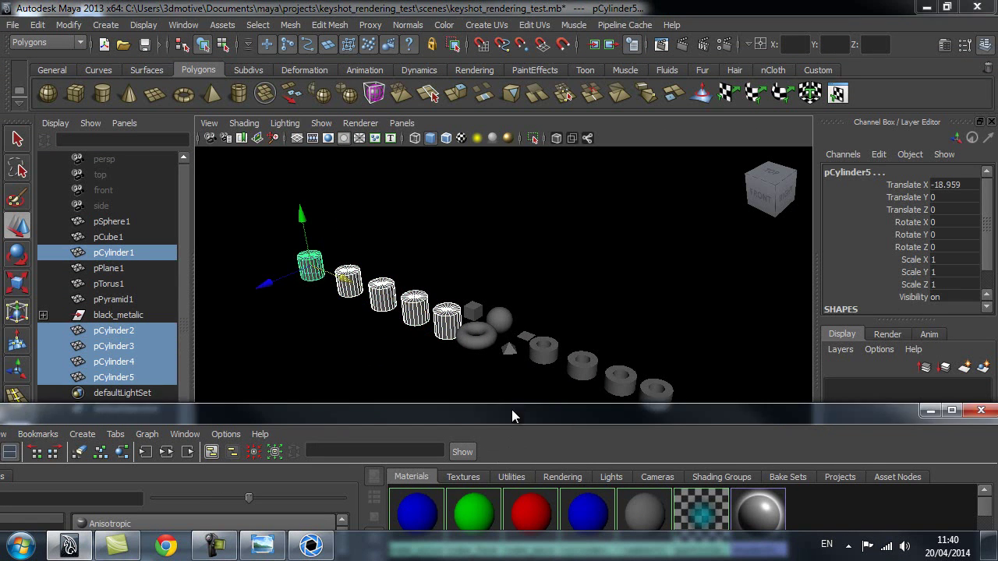
drag(511, 409, 431, 290)
right_drag(421, 390, 421, 328)
drag(431, 292, 459, 430)
Step: Duplicate the sphere into a rising row of copies
key(ctrl+d)
drag(538, 337, 515, 358)
key(ctrl+d)
key(ctrl+d)
key(ctrl+d)
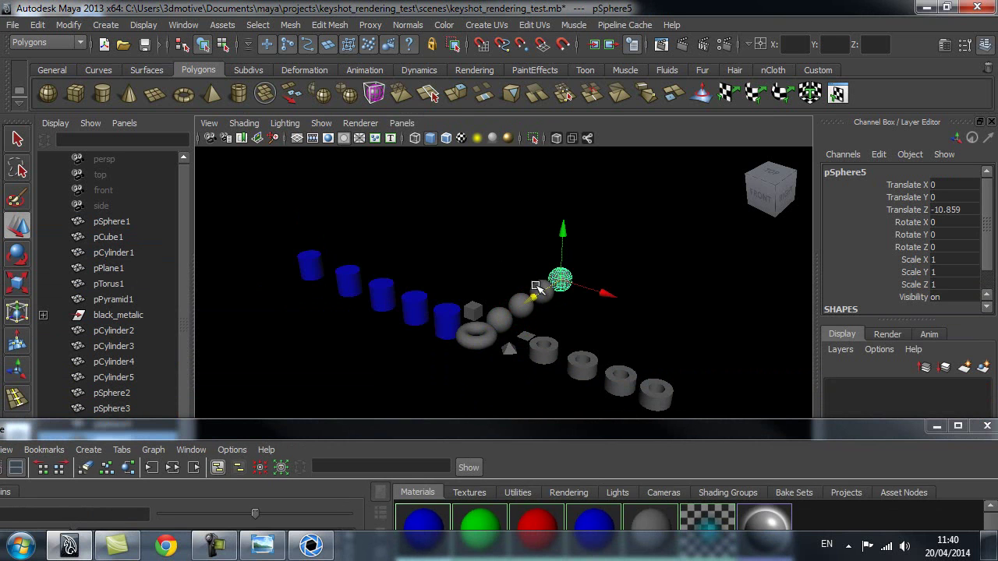
drag(533, 298, 572, 290)
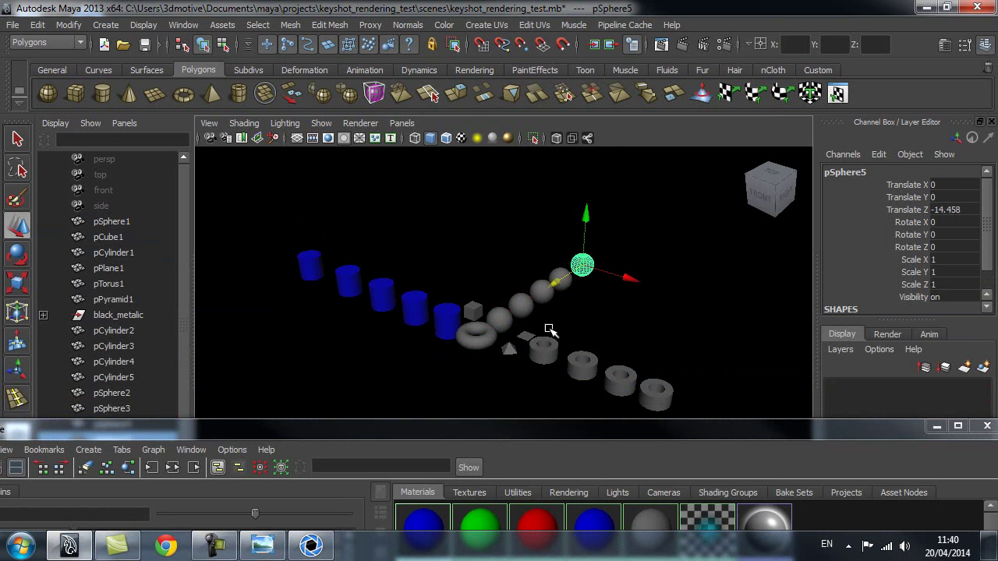
Step: Select all five spheres and assign them the red cube_main material
click(534, 331)
click(499, 318)
key(q)
shift+click(520, 304)
shift+click(541, 293)
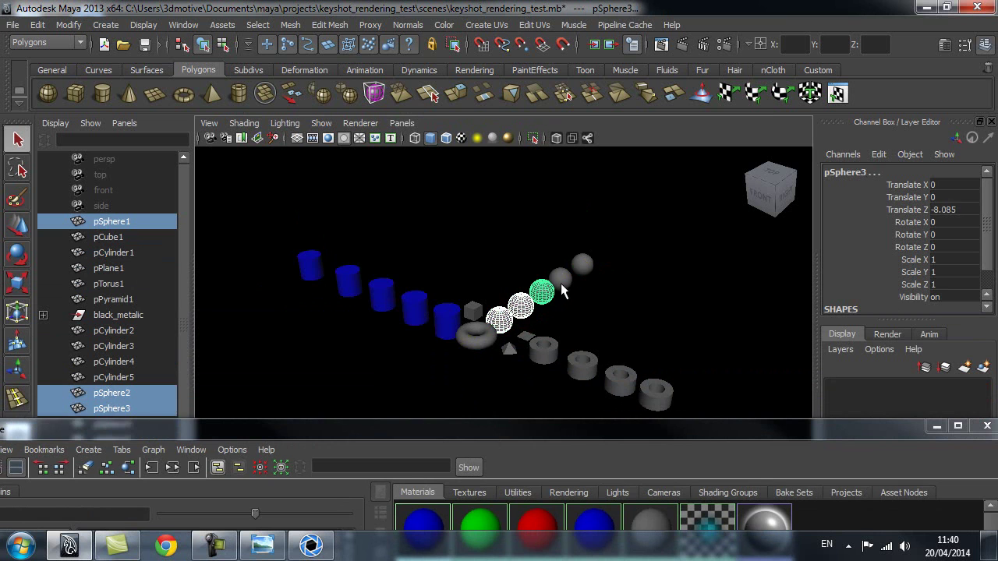
shift+click(560, 279)
shift+click(582, 265)
drag(500, 427, 514, 289)
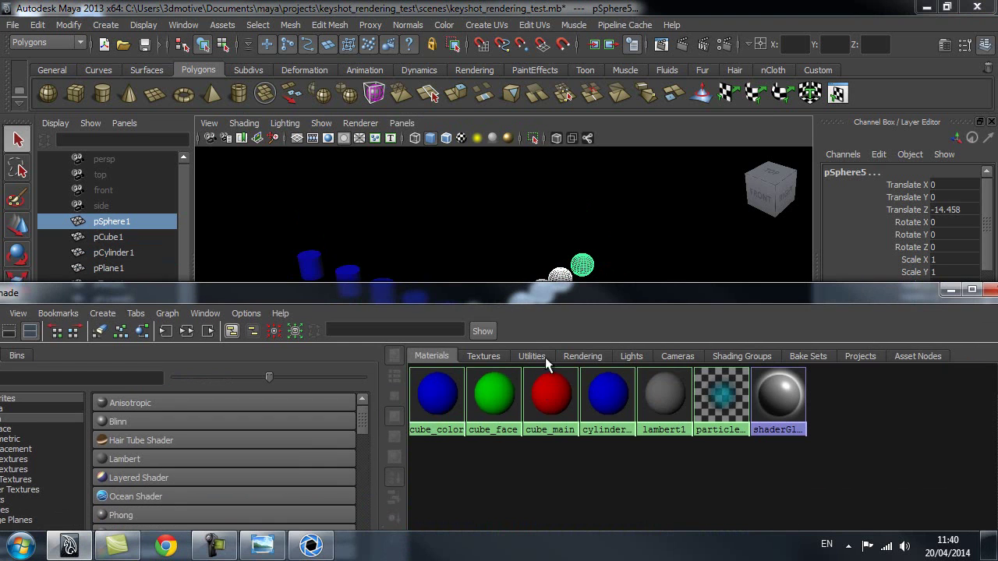
right_drag(543, 373, 550, 347)
drag(548, 292, 551, 347)
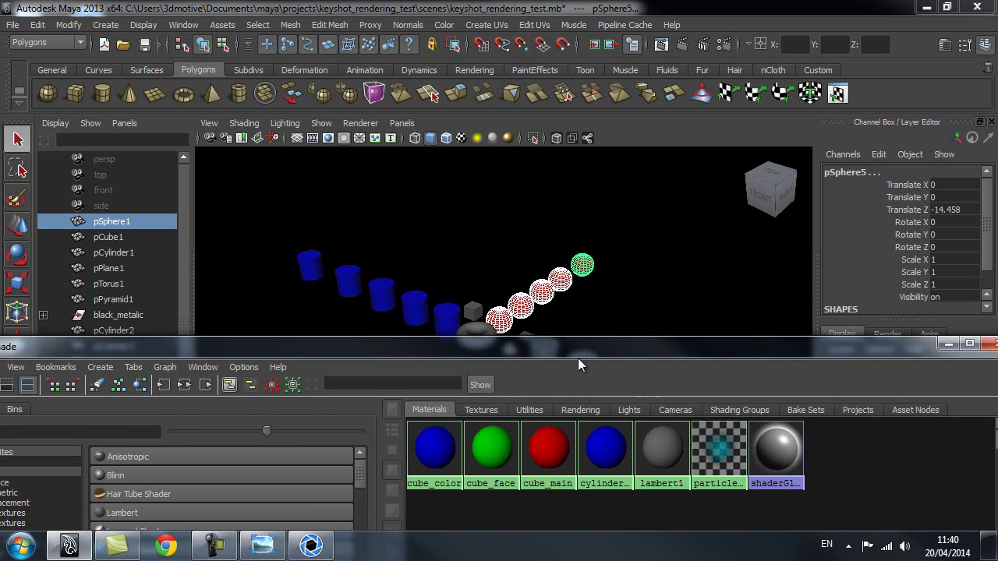
Step: Assign the green cube_face material to the pyramid, torus and cube
drag(578, 345, 572, 407)
click(600, 297)
click(507, 348)
shift+click(477, 336)
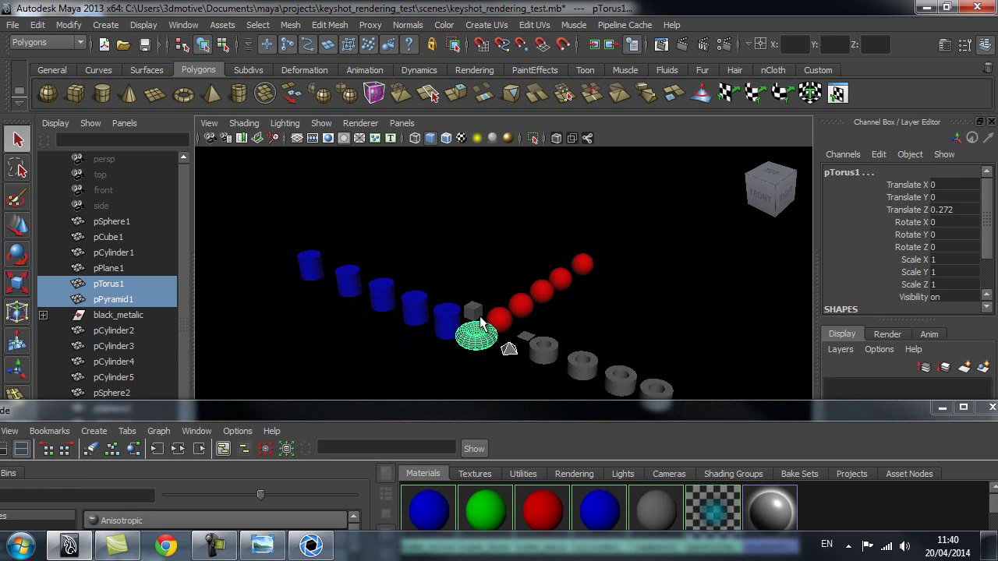
shift+click(472, 311)
drag(558, 409, 539, 307)
right_drag(466, 408, 483, 351)
drag(490, 311, 503, 434)
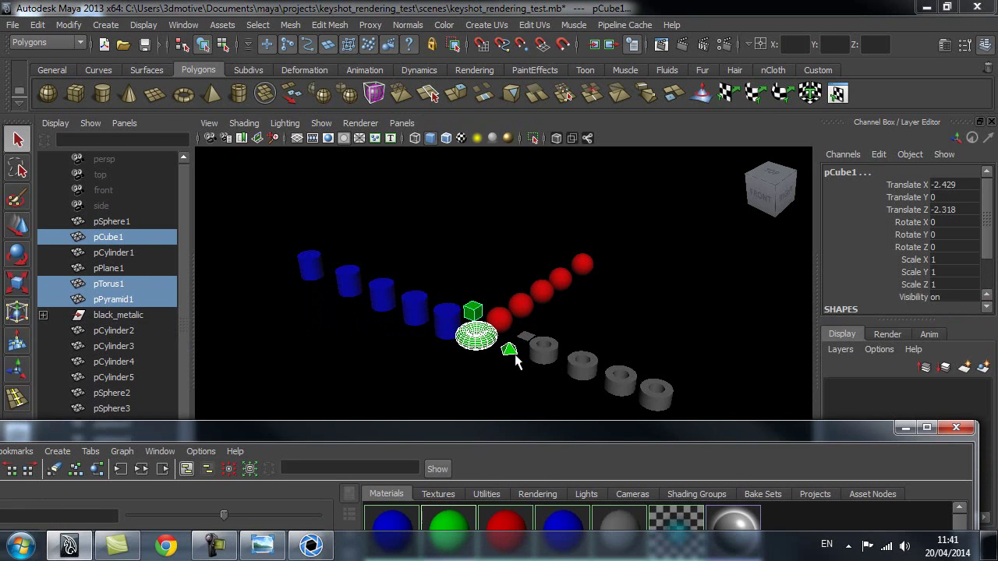
Step: Copy a grey pipe and move it forward in front of the torus
click(546, 360)
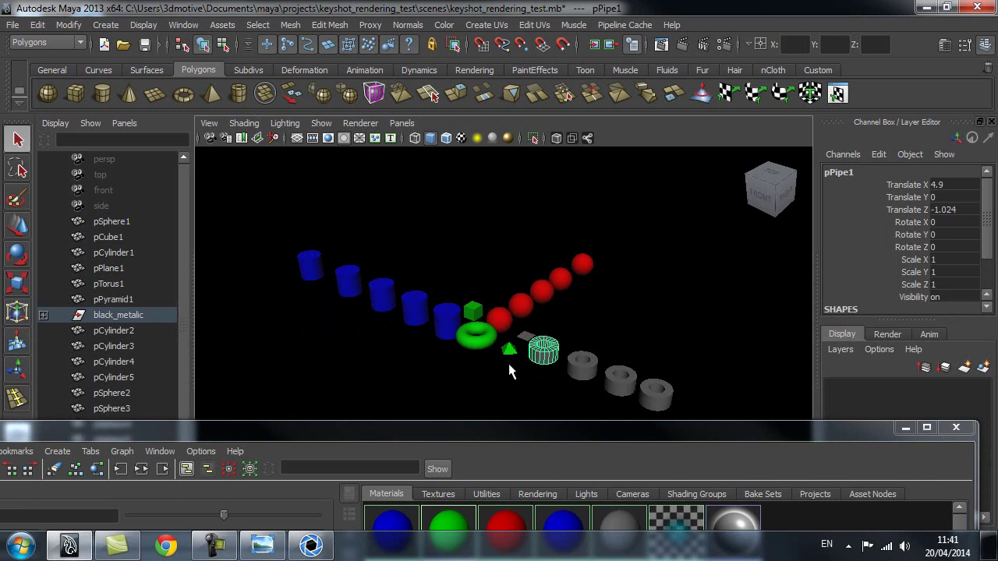
key(w)
drag(517, 368, 434, 397)
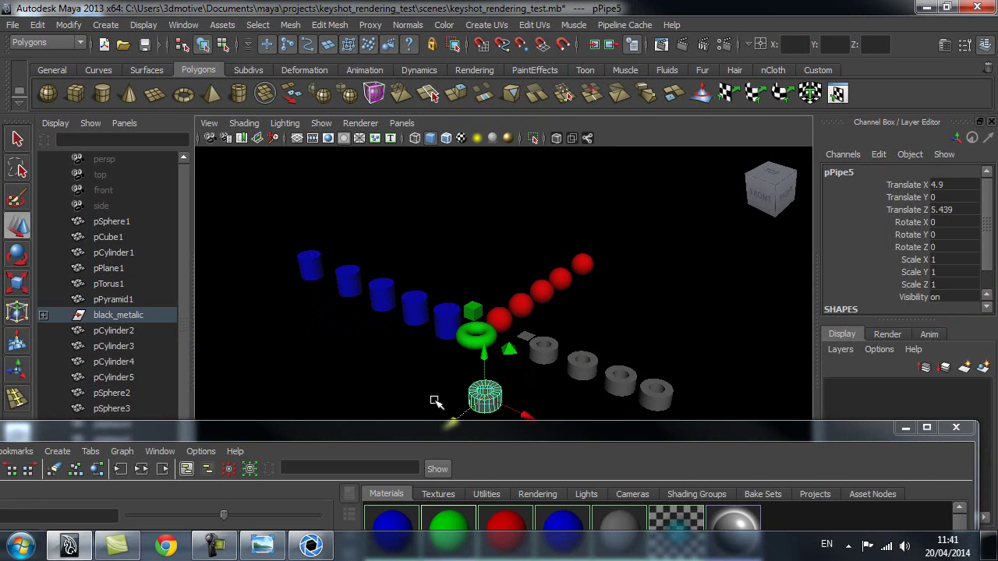
drag(526, 417, 472, 392)
Step: Frame the front pipe copy and select seven faces on its top ring
key(f)
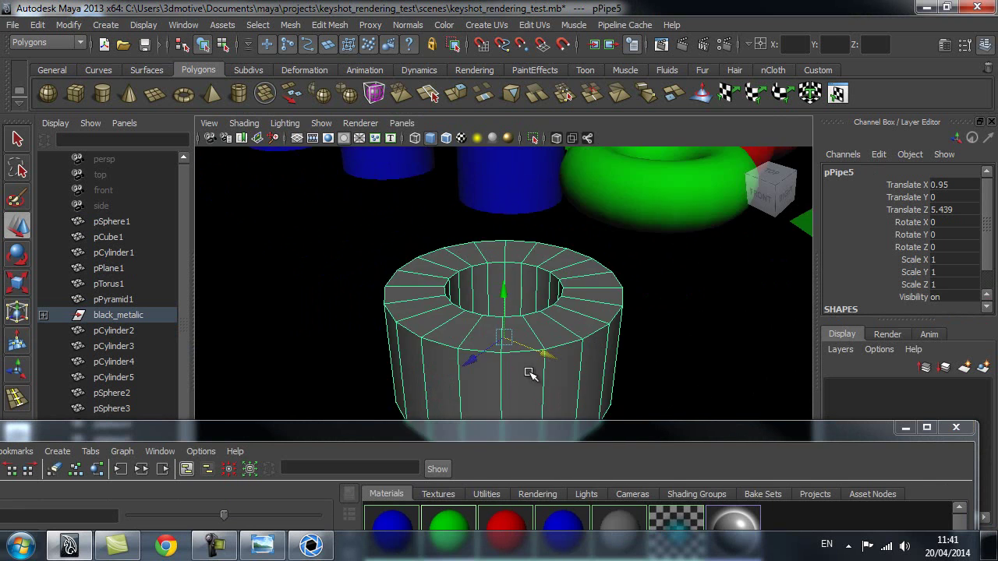
right_drag(534, 383, 476, 312)
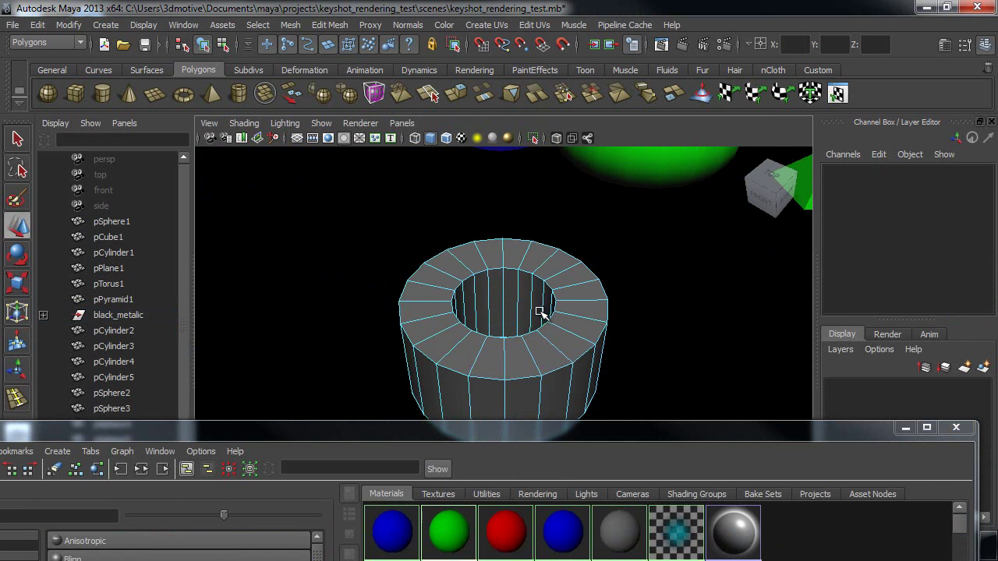
click(539, 357)
drag(597, 366, 514, 256)
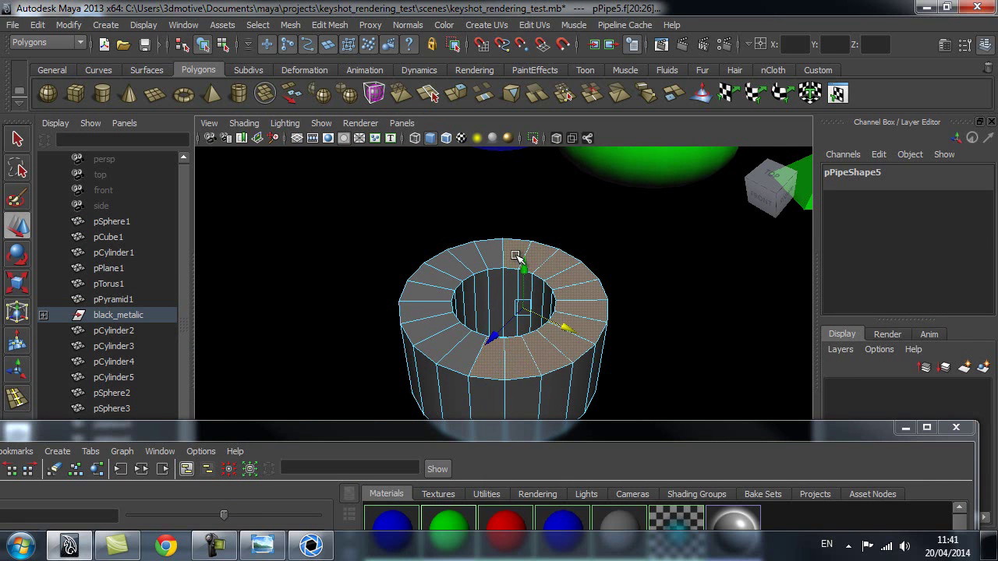
alt+drag(686, 396, 619, 385)
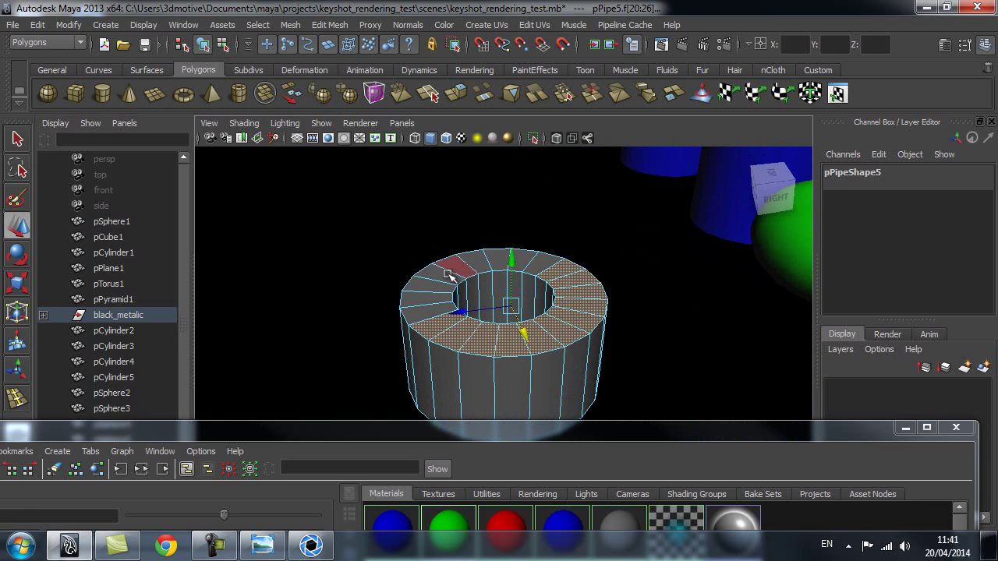
Step: Create a new Lambert material, lambert6, in the Hypershade
alt+right_drag(472, 264, 488, 322)
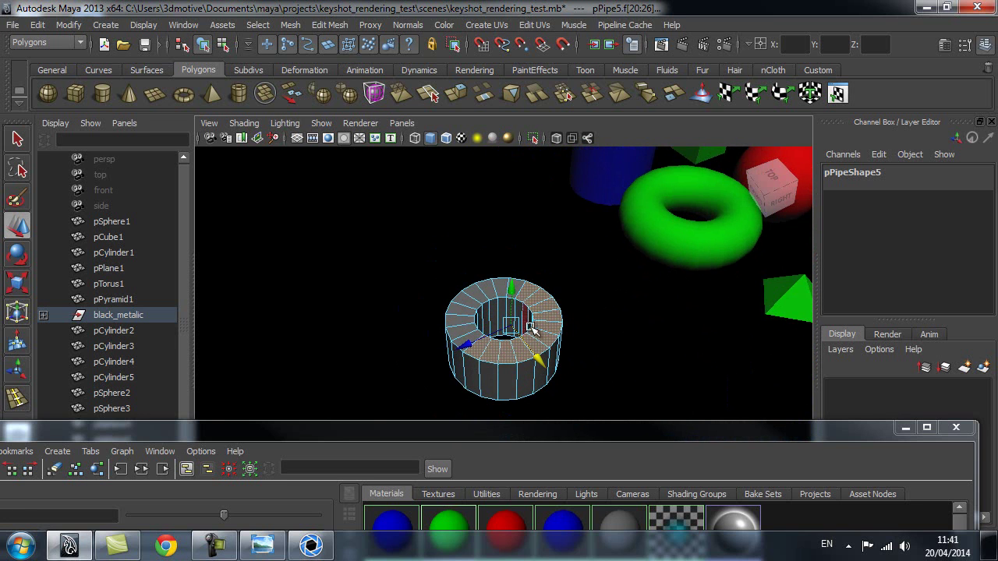
drag(484, 440, 571, 63)
click(148, 354)
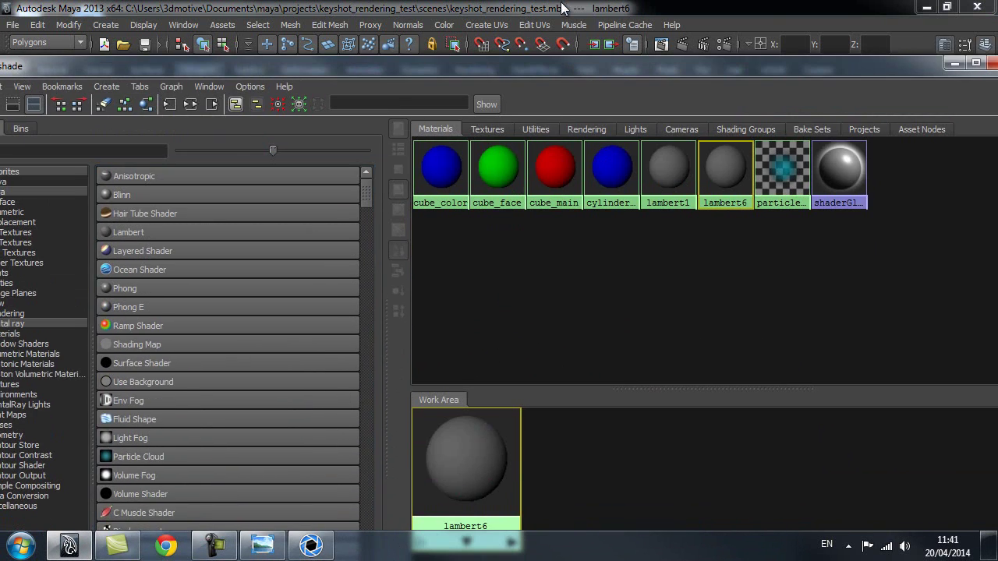
Step: Set the lambert6 material's colour to bright magenta
double_click(591, 69)
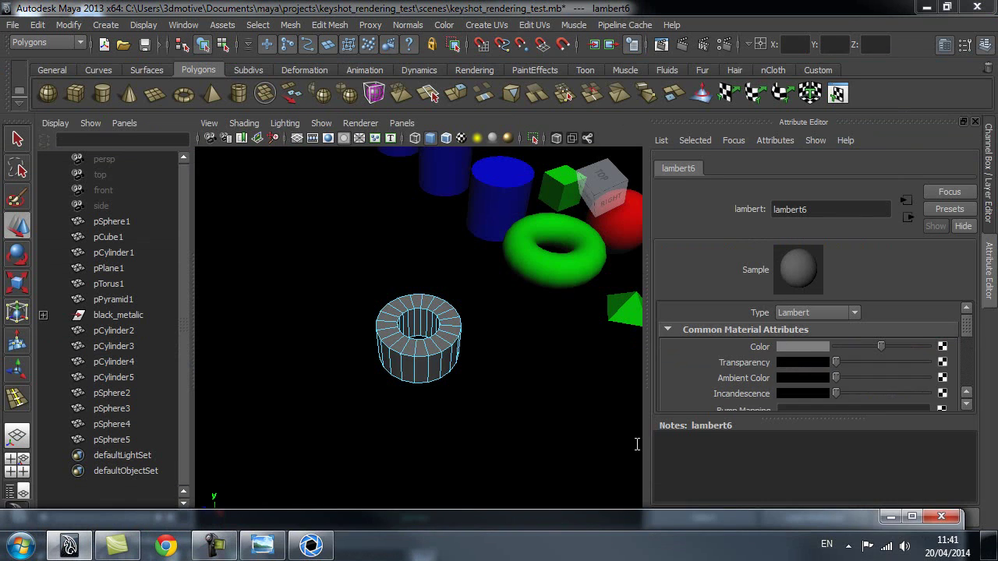
click(804, 346)
click(835, 328)
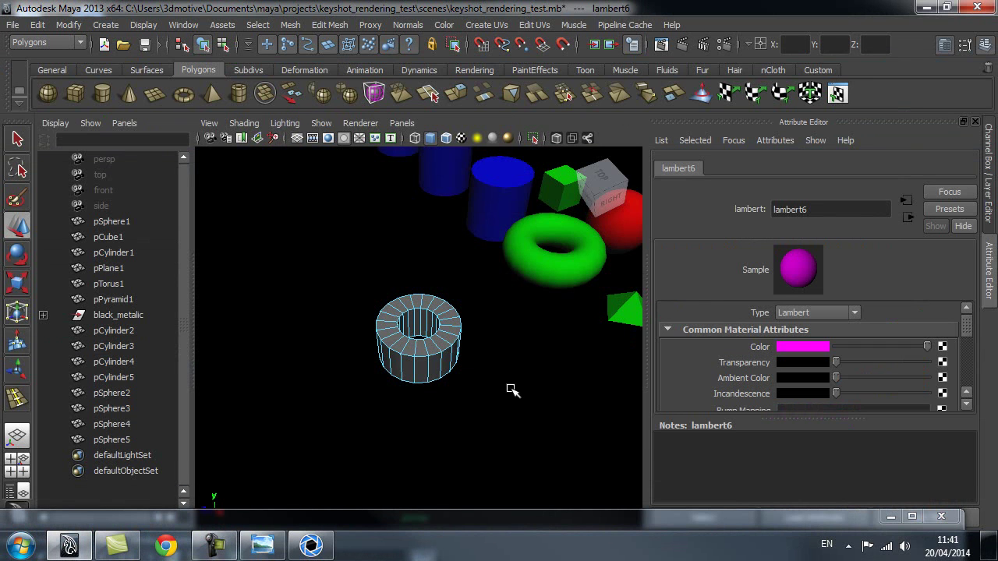
Step: Select the pipe's top faces and bring up the assignment options for lambert6
mouse_move(421, 331)
right_down()
mouse_move(408, 379)
mouse_move(423, 335)
right_up()
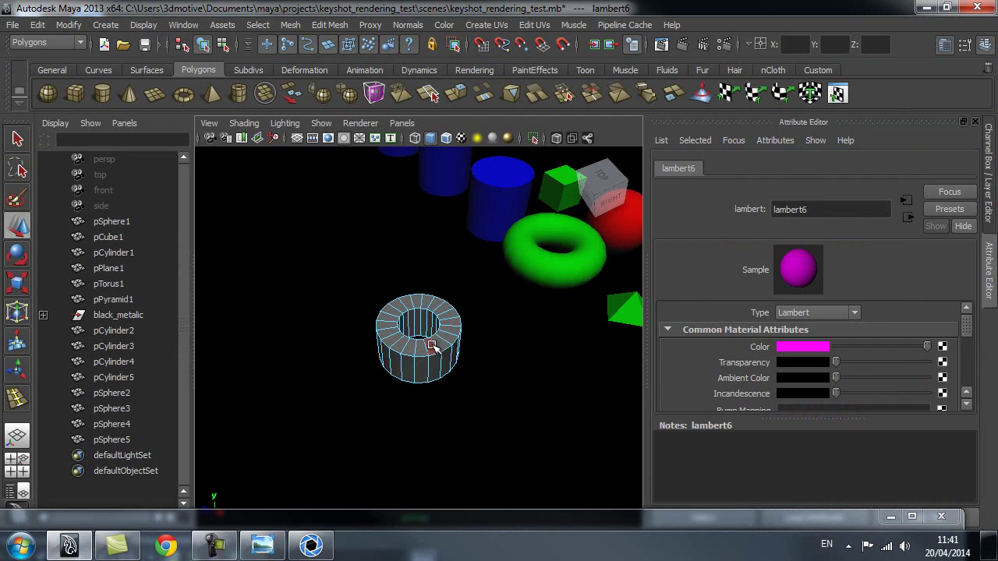
click(452, 326)
click(452, 325)
key(q)
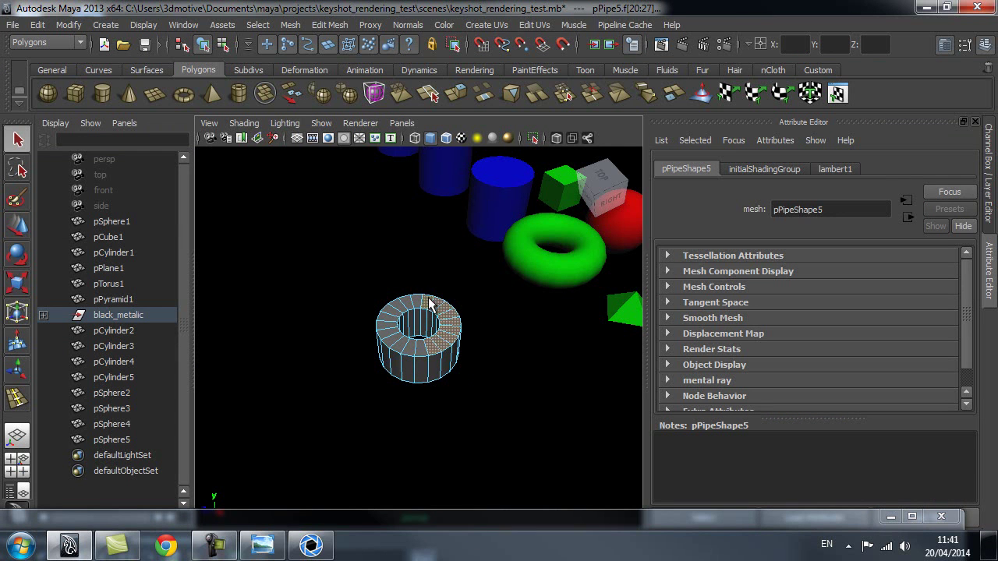
click(392, 516)
right_drag(689, 366, 686, 294)
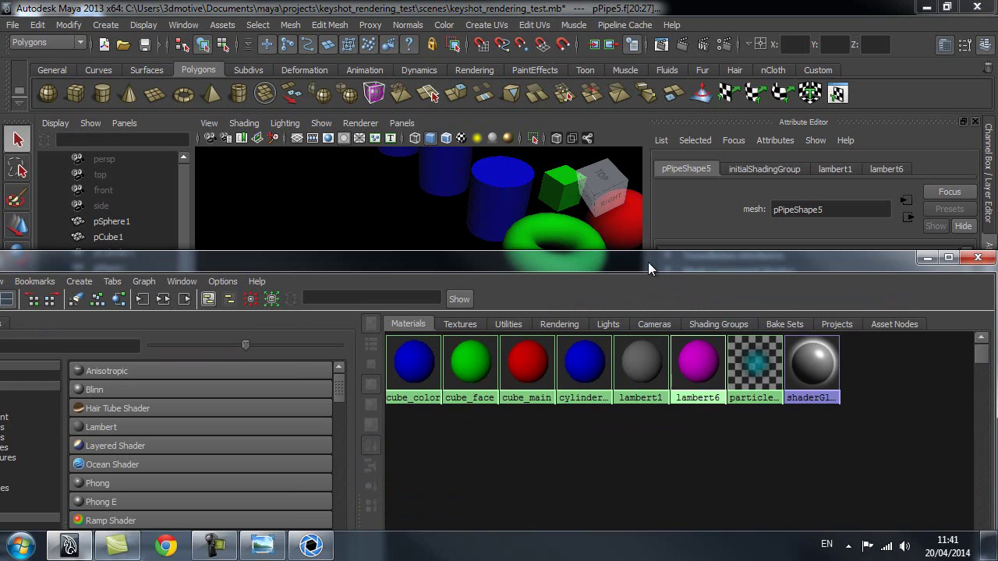
Step: Assign lambert6 to the selected pipe faces, then minimize the Hypershade material editor
drag(648, 267, 642, 510)
alt+drag(583, 361, 331, 230)
scroll(575, 361, down, 5)
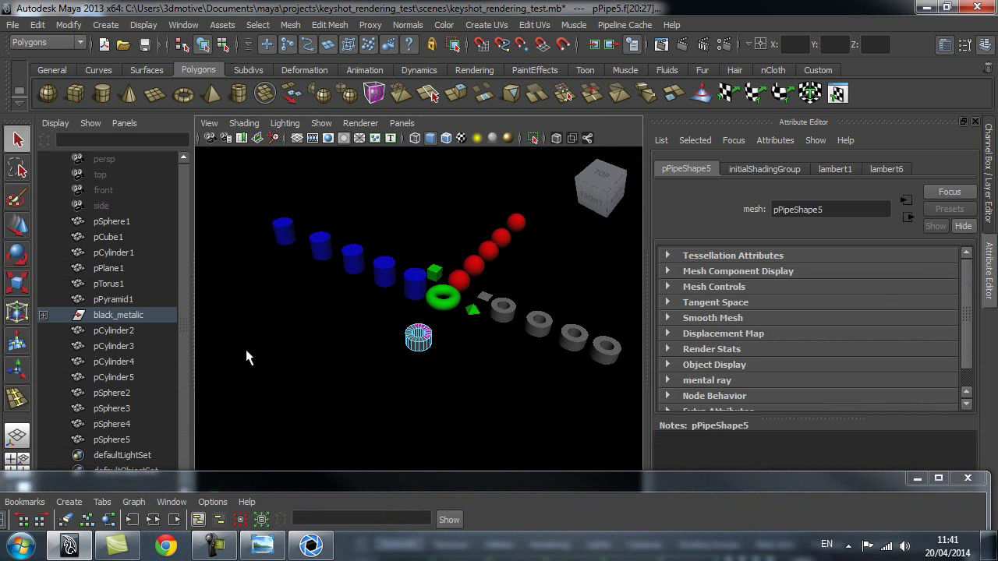
drag(551, 483, 532, 365)
click(880, 360)
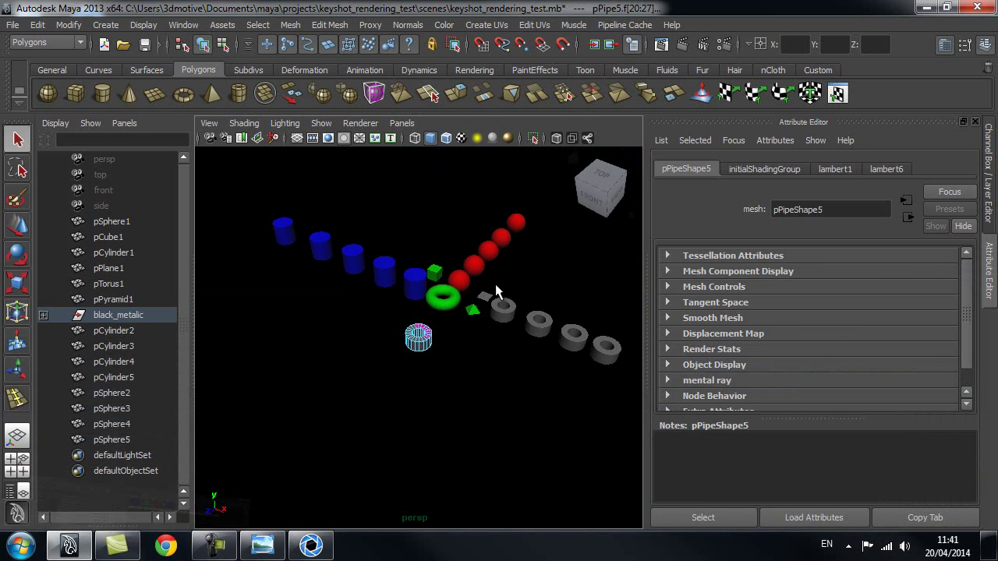
Step: Frame the right-hand pipe with F to review the rows, then minimize Maya
click(544, 290)
alt+drag(543, 290, 336, 293)
click(612, 326)
key(f)
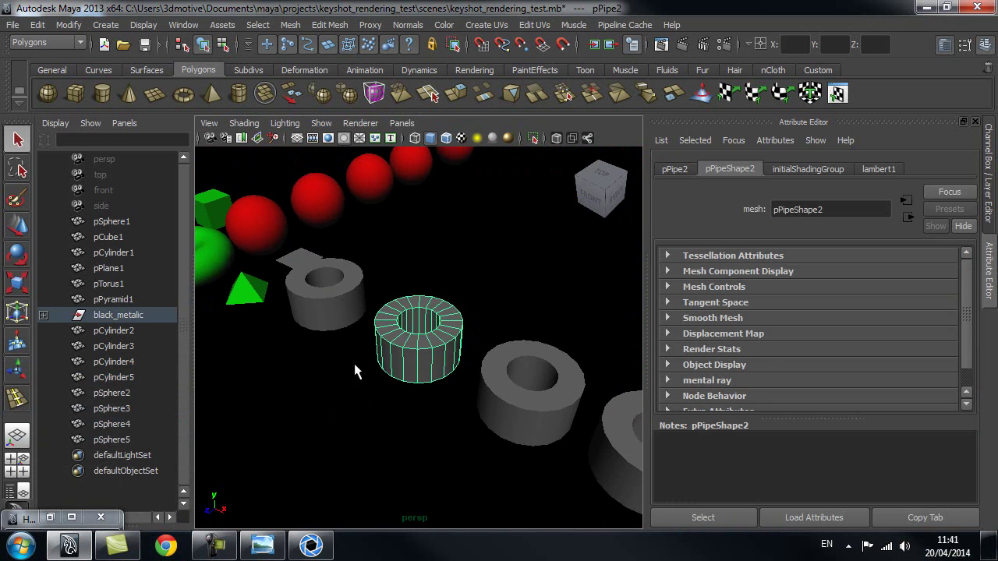
click(459, 277)
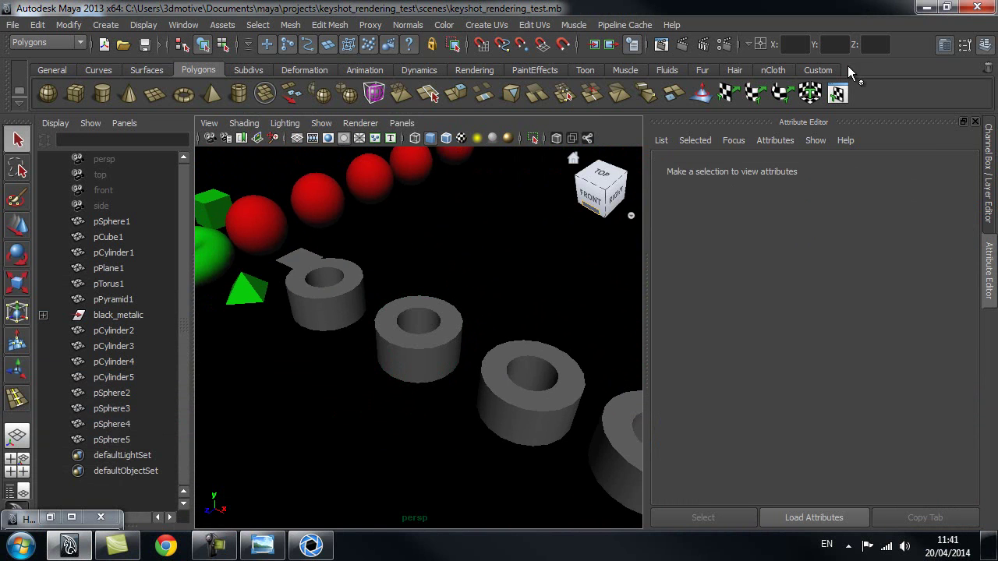
click(924, 9)
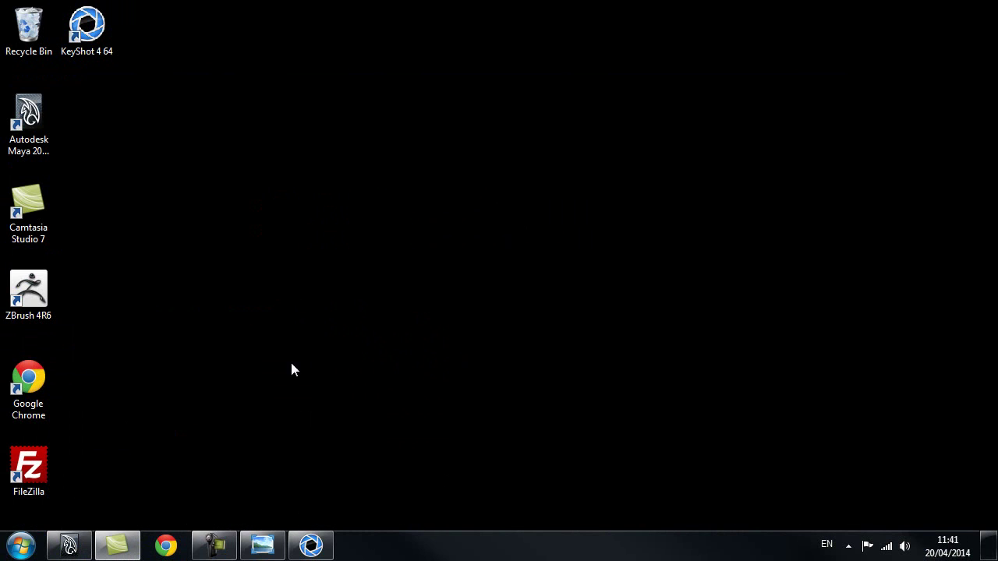
Step: Restore KeyShot and start a new scene, discarding the old one
click(304, 550)
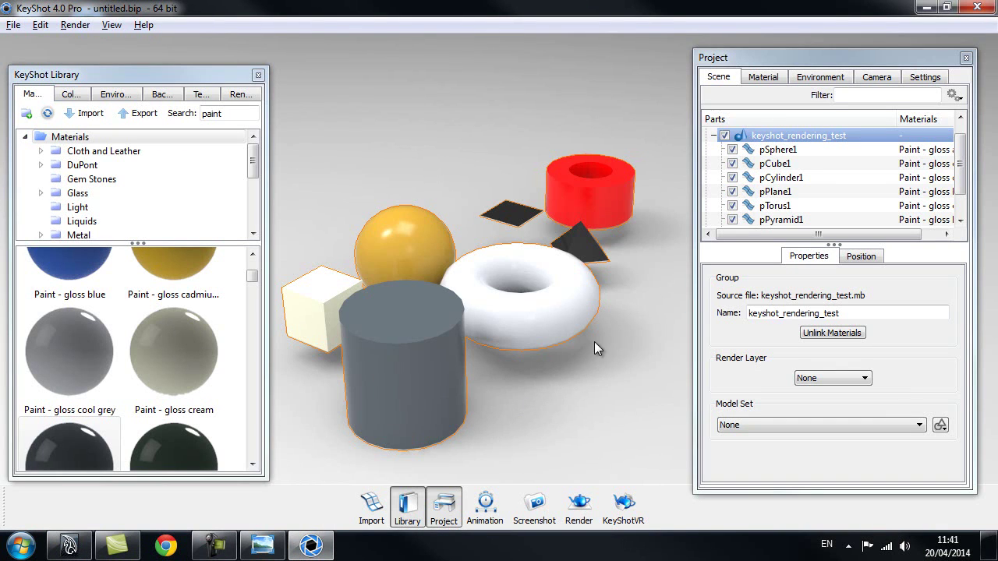
click(13, 25)
click(35, 45)
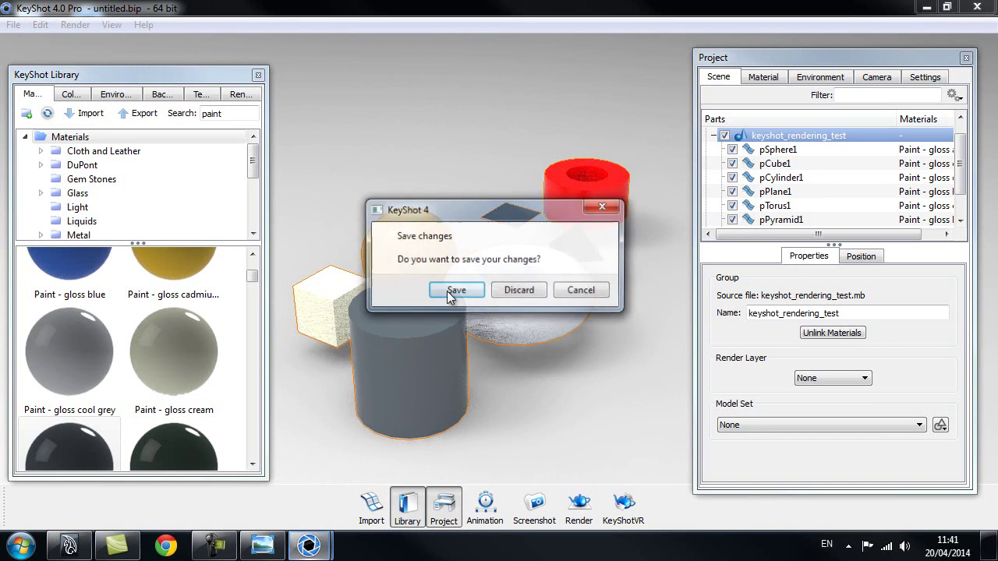
click(519, 289)
Step: Import keyshot_rendering_test.mb with the default placement settings
click(19, 31)
mouse_move(48, 92)
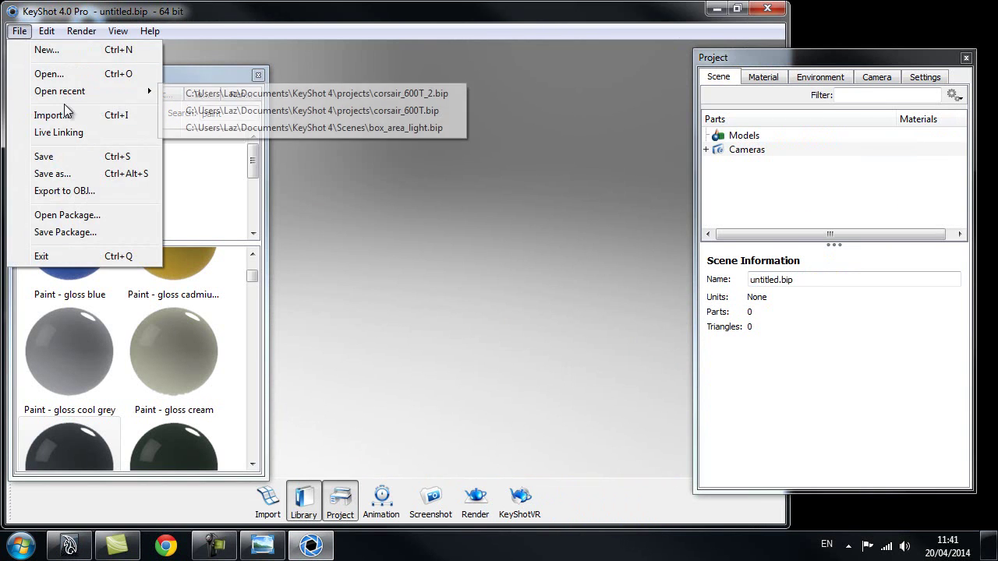
click(51, 115)
click(250, 210)
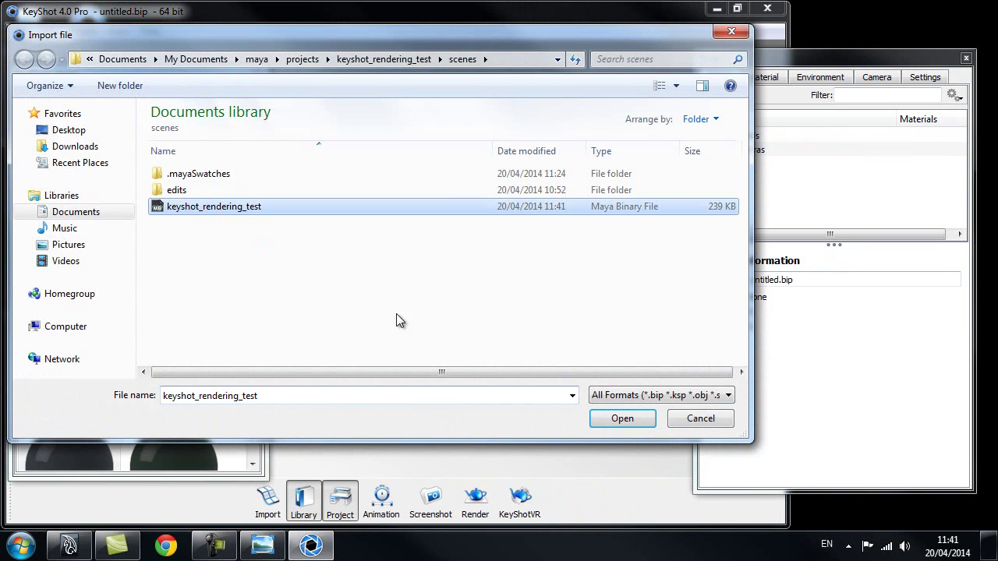
click(627, 419)
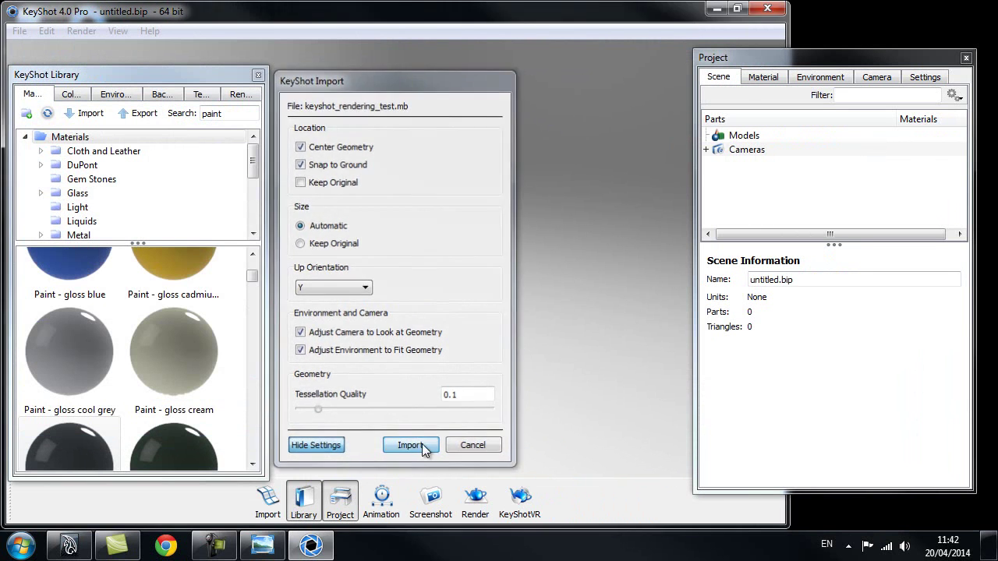
click(409, 444)
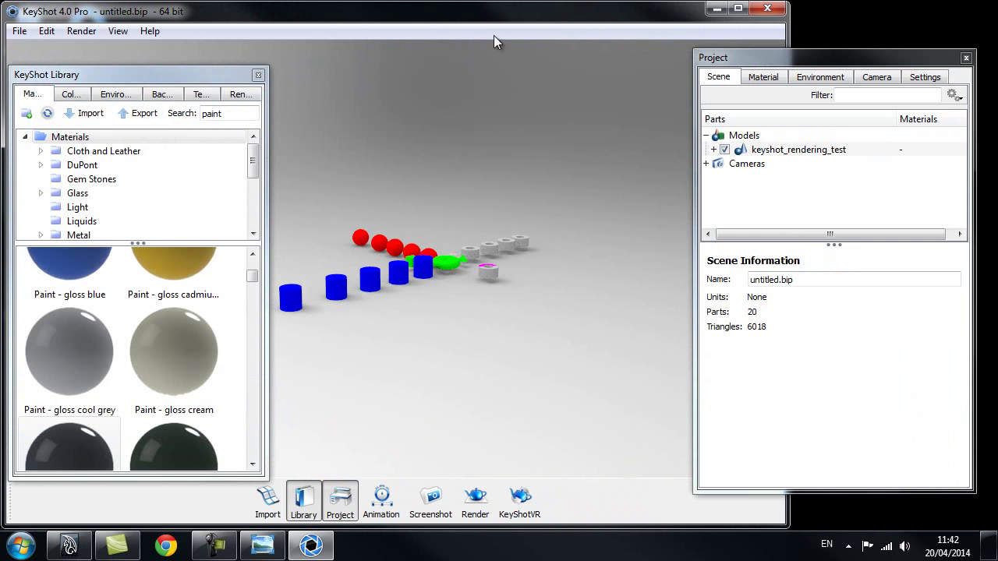
Step: Maximize KeyShot and orbit closer to the imported primitive rows
double_click(603, 13)
drag(498, 234, 549, 271)
drag(363, 333, 514, 233)
drag(566, 298, 506, 318)
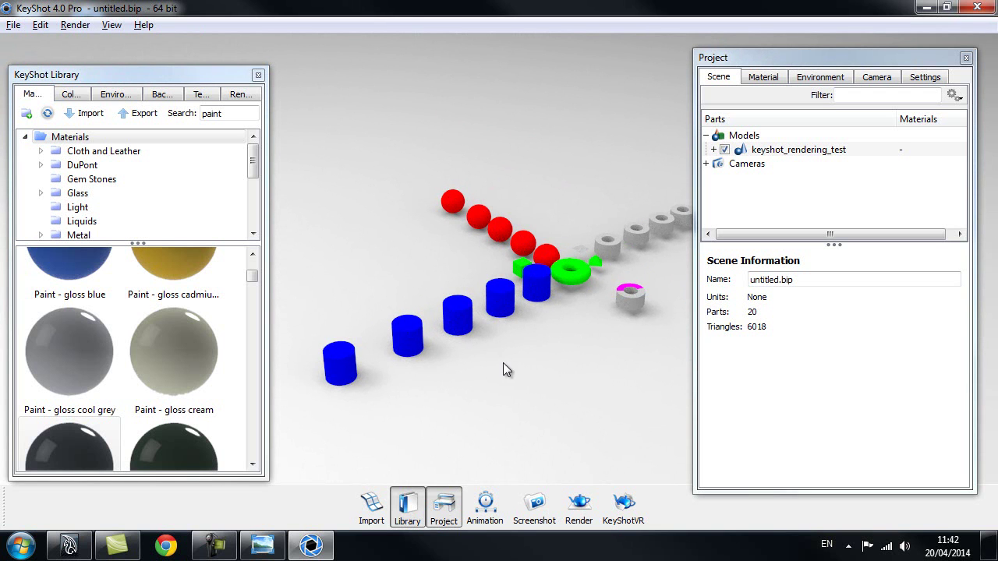
drag(487, 372, 452, 347)
Step: Search the Library for 'blue paint' and apply gloss blue paint to the cylinders
drag(170, 78, 162, 63)
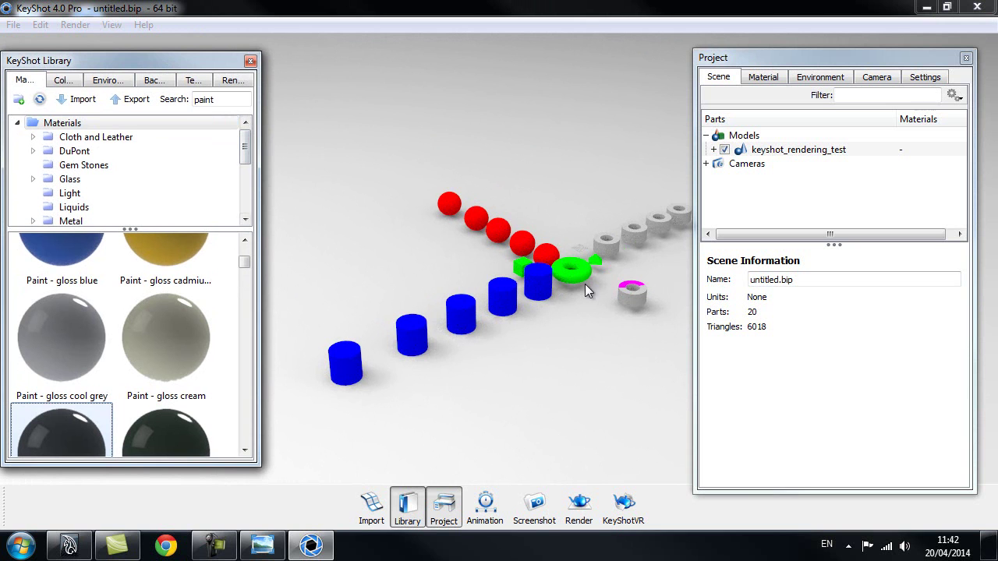
double_click(204, 100)
text(blue paint)
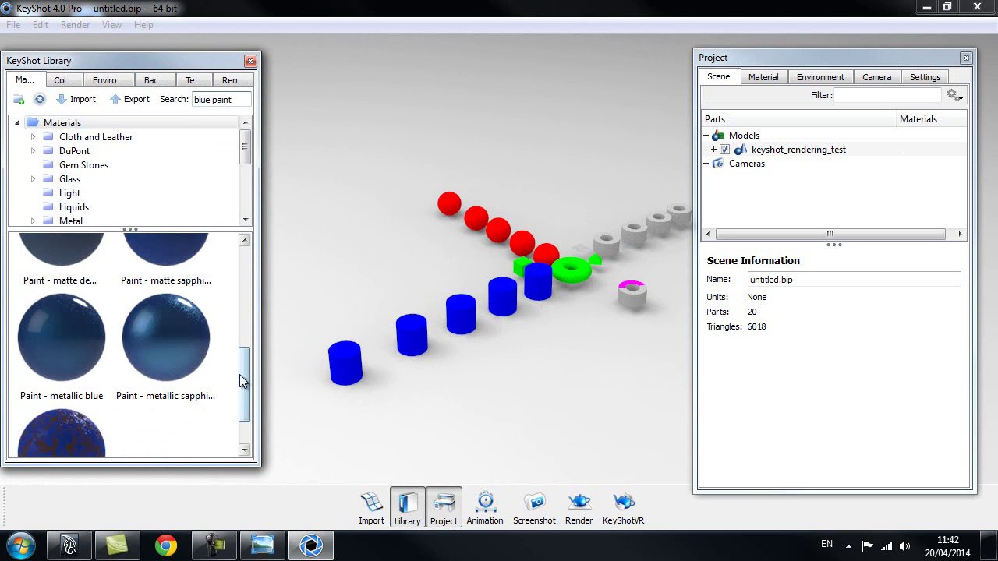
drag(242, 379, 244, 282)
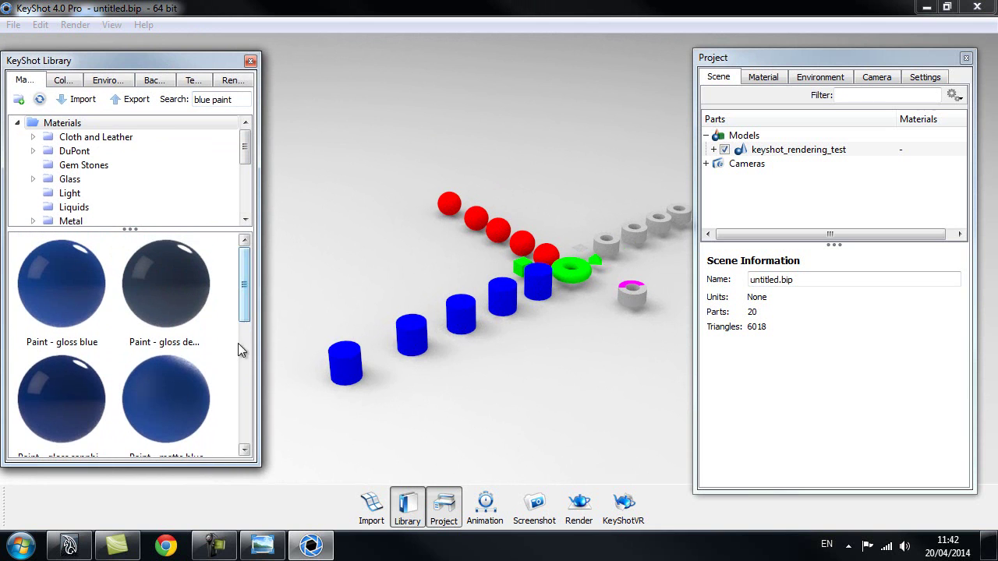
drag(61, 281, 541, 276)
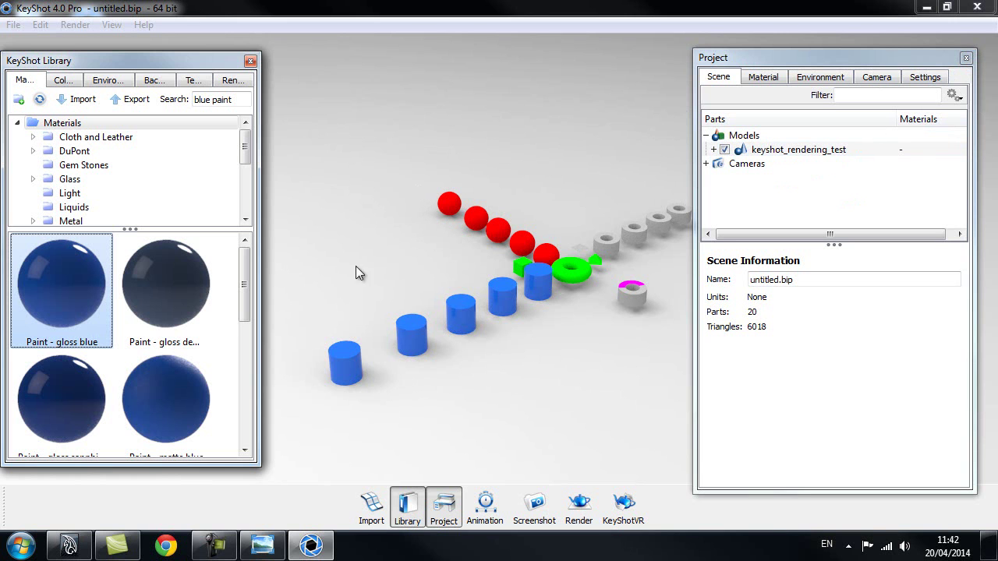
Step: Search for 'red paint' and apply gloss red paint to the spheres
triple_click(213, 102)
text(red paint)
mouse_move(37, 401)
mouse_down()
mouse_move(485, 193)
mouse_move(538, 253)
mouse_up()
Step: Search for 'green' and apply anodized brushed green to the torus
triple_click(219, 100)
text(ga)
key(BackSpace)
text(ree)
mouse_move(65, 305)
mouse_down()
mouse_move(71, 271)
mouse_move(315, 324)
mouse_move(581, 269)
mouse_up()
drag(585, 329, 491, 332)
scroll(491, 327, up, 5)
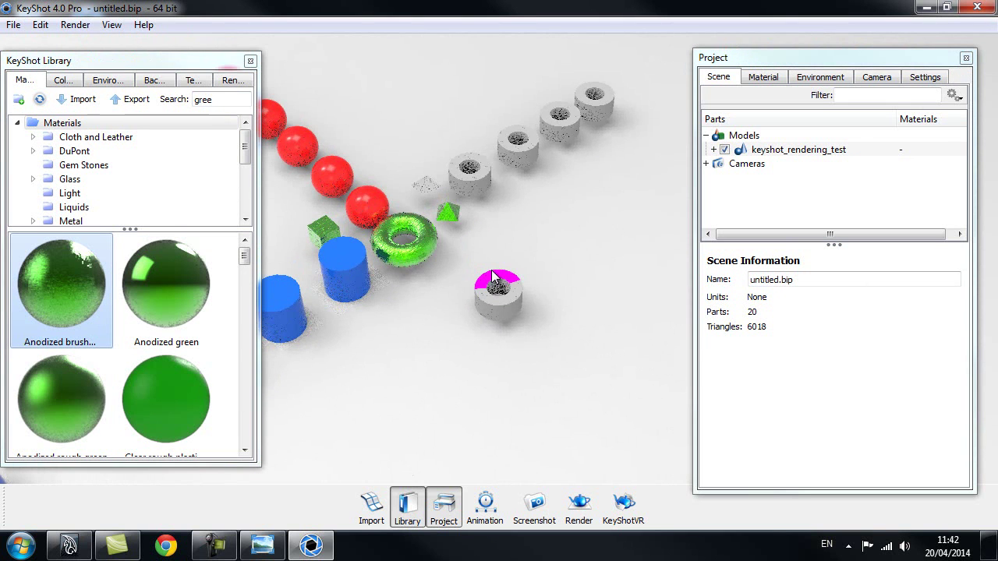
Step: From DuPont, make the magenta pipe top Blackberry and the rings A Little Lilac
drag(506, 285, 420, 238)
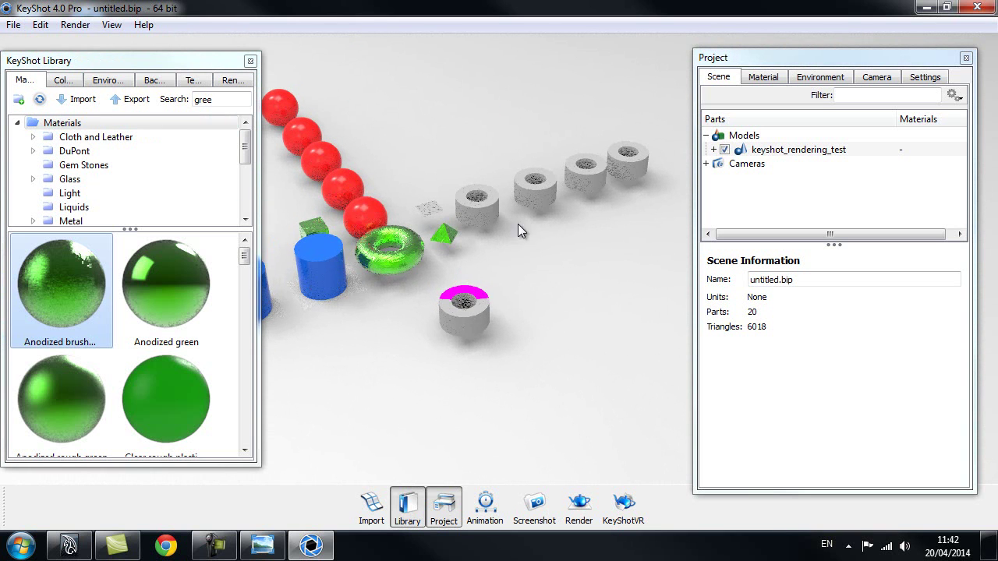
click(124, 150)
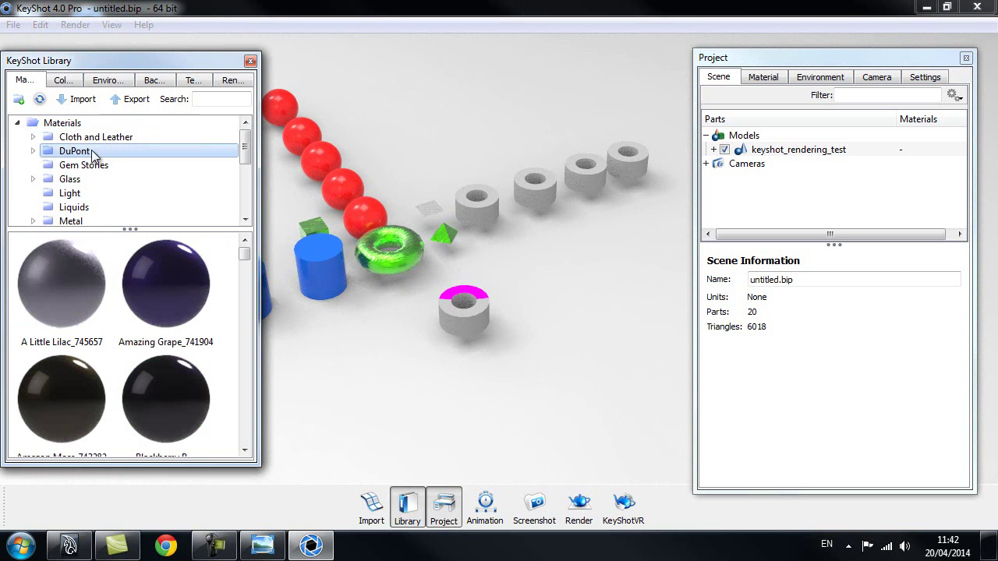
drag(206, 352, 455, 291)
drag(93, 310, 495, 341)
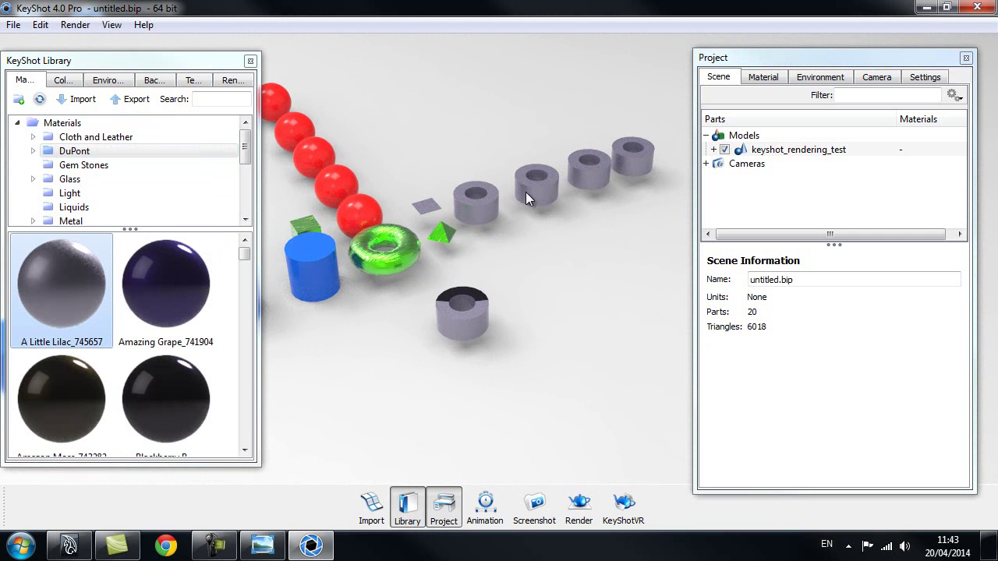
Step: Orbit and lower the view to frame the newly painted primitive rows
drag(559, 215, 437, 195)
middle_drag(437, 195, 495, 322)
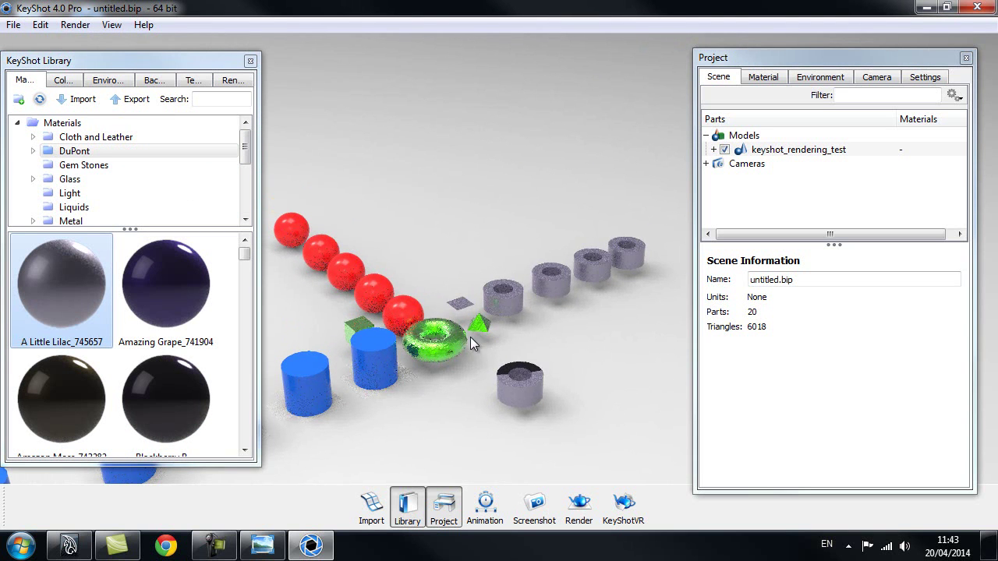
drag(566, 350, 544, 307)
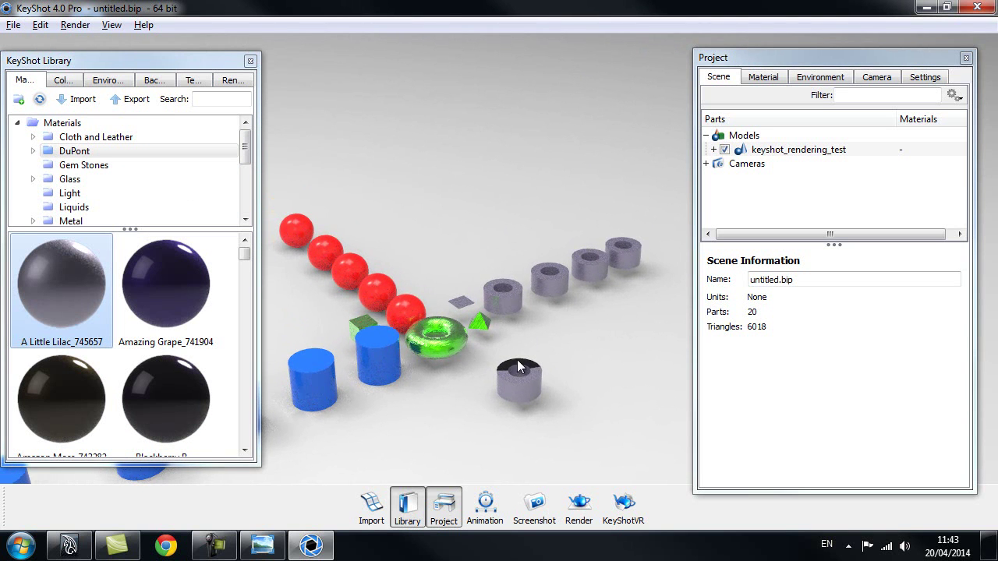
drag(523, 369, 512, 351)
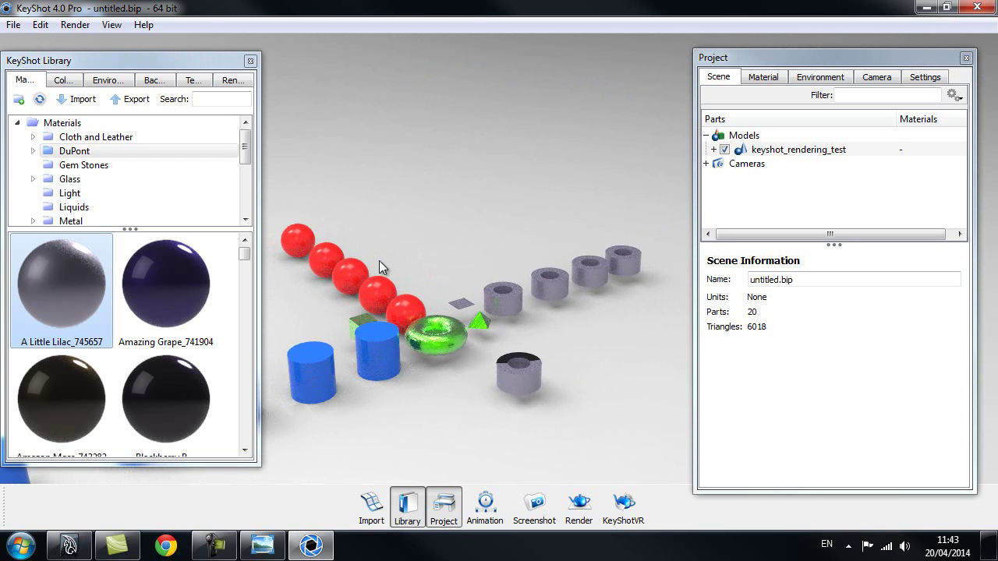
drag(473, 385, 449, 388)
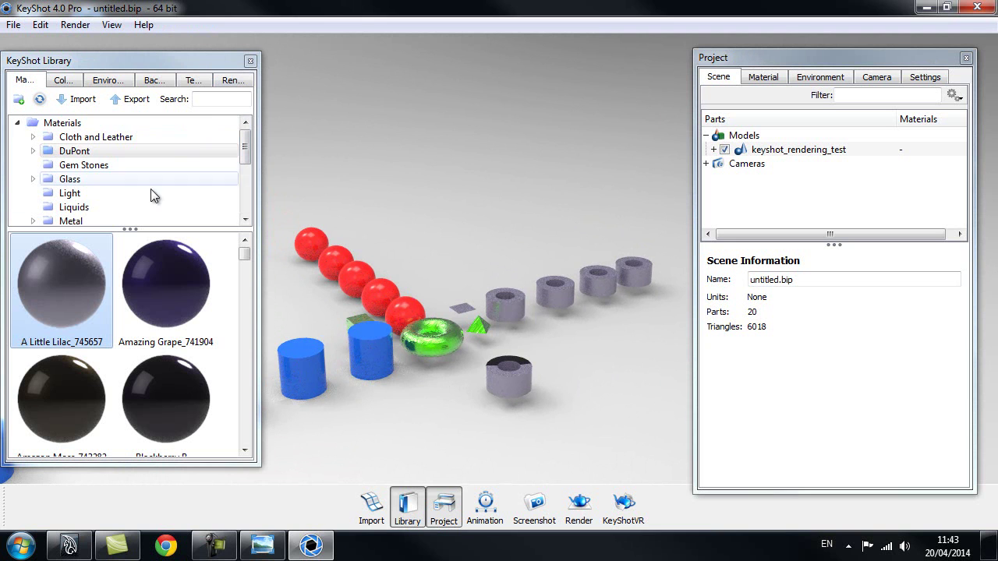
click(247, 152)
drag(246, 152, 336, 133)
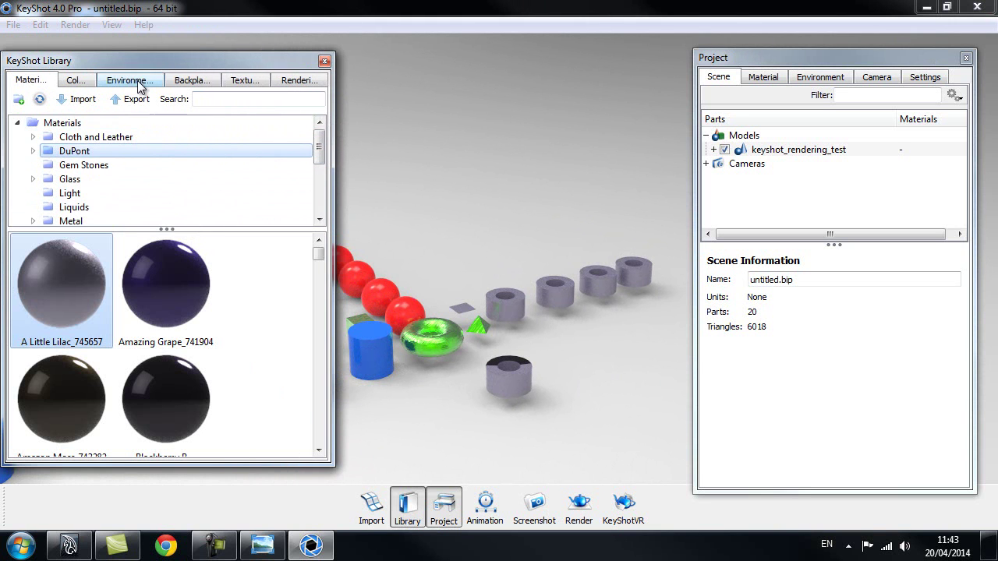
Step: Light the scene with the industrial interior HDRI from the Environments library
click(140, 84)
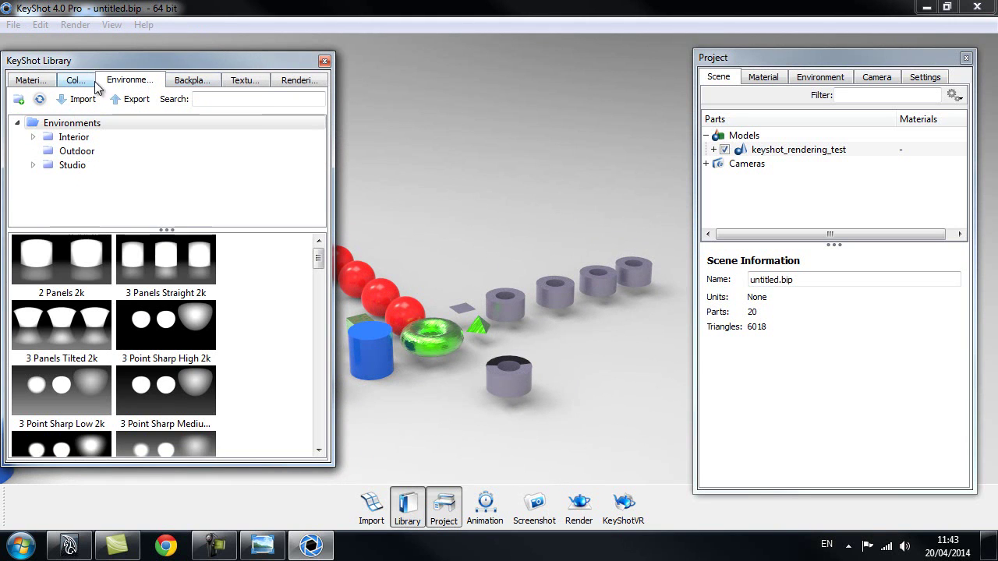
drag(116, 60, 126, 56)
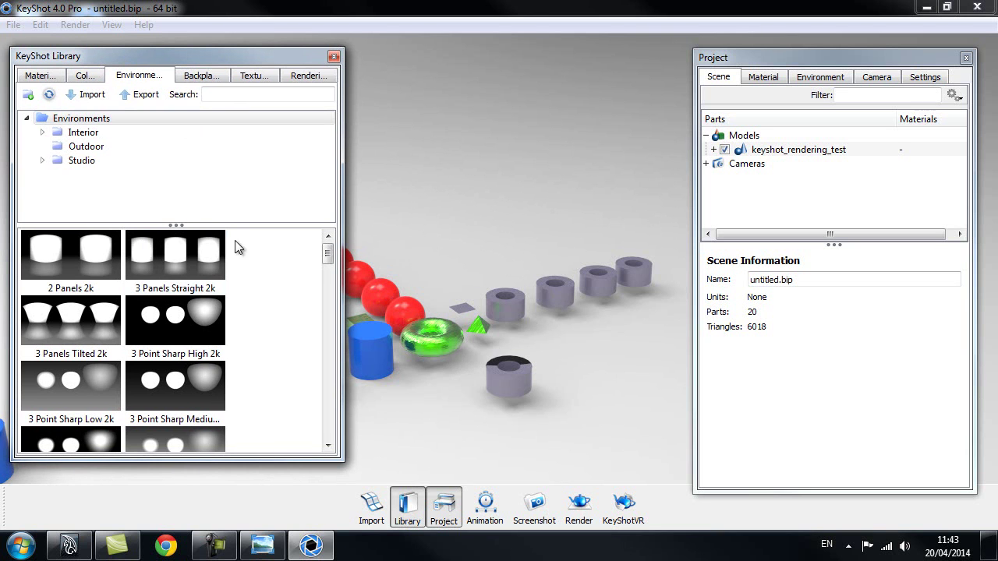
click(115, 133)
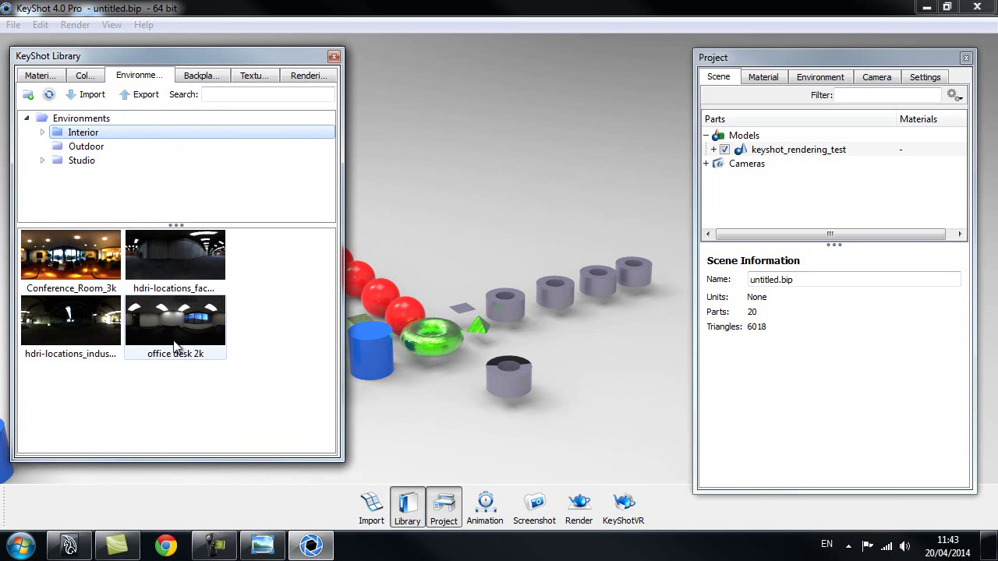
drag(68, 328, 415, 237)
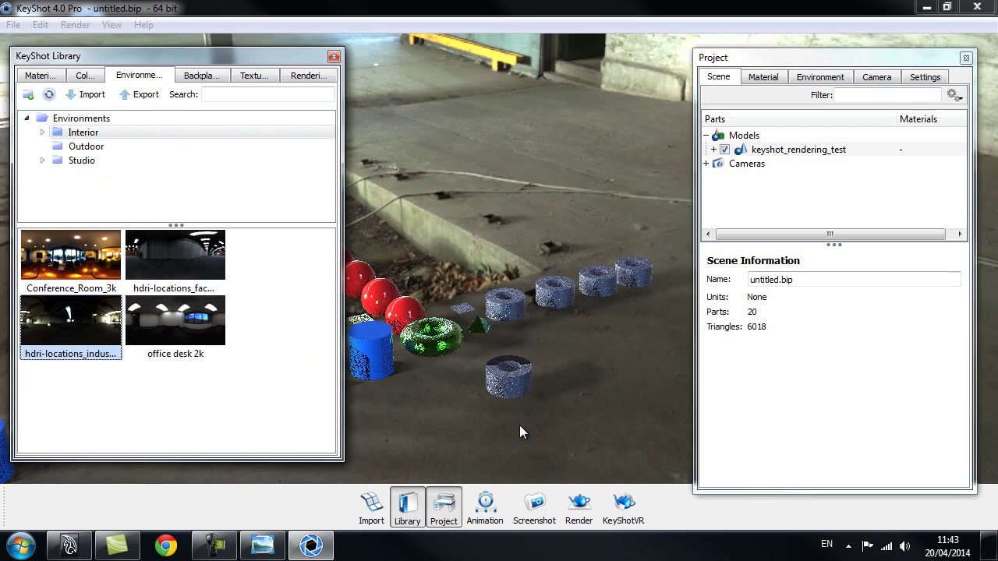
Step: Close the Library panel and orbit so all rows sit on the industrial floor
drag(499, 399, 402, 354)
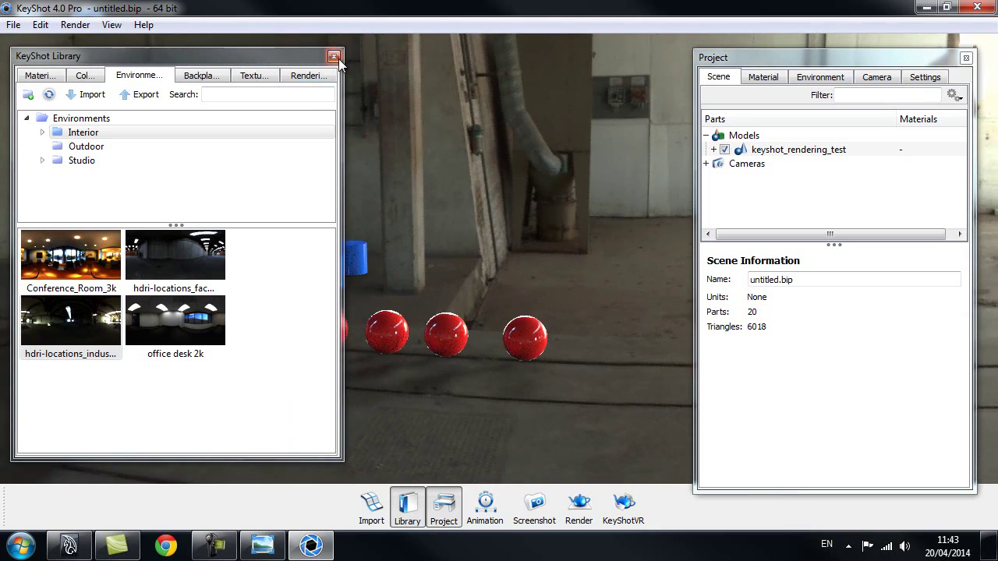
click(334, 56)
drag(597, 312, 418, 342)
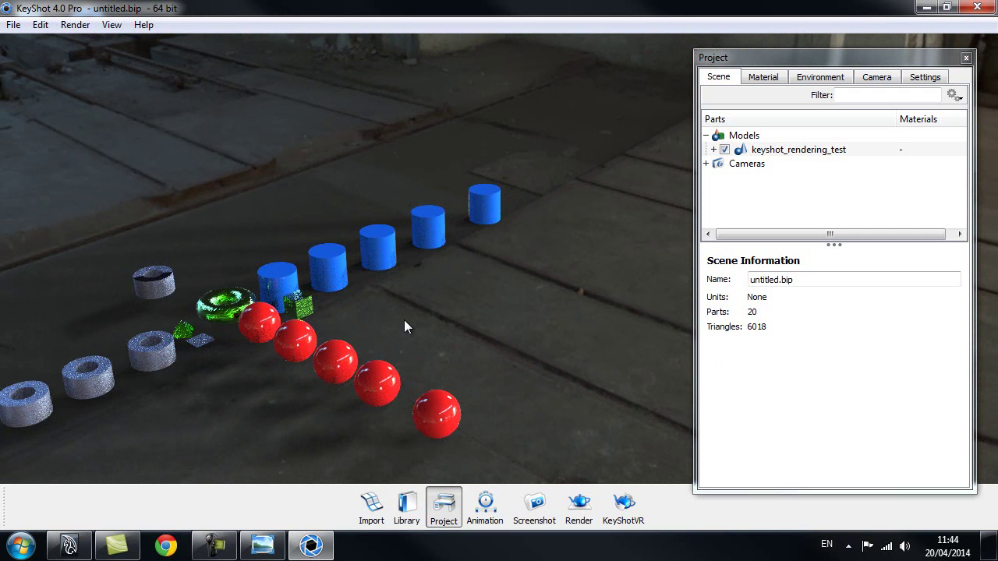
Step: Shift the whole model slightly down along the Y axis with Move Model
right_click(379, 247)
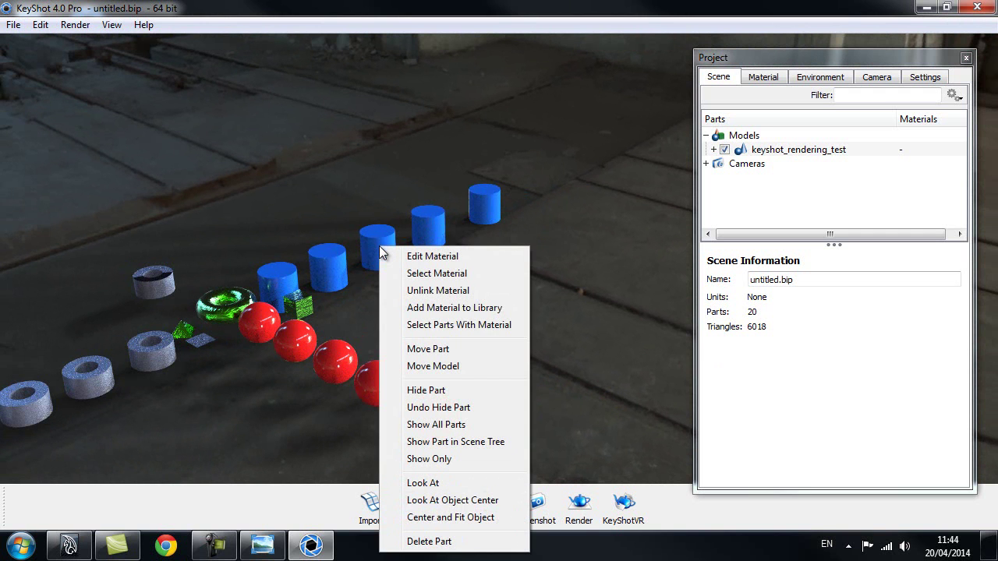
click(485, 366)
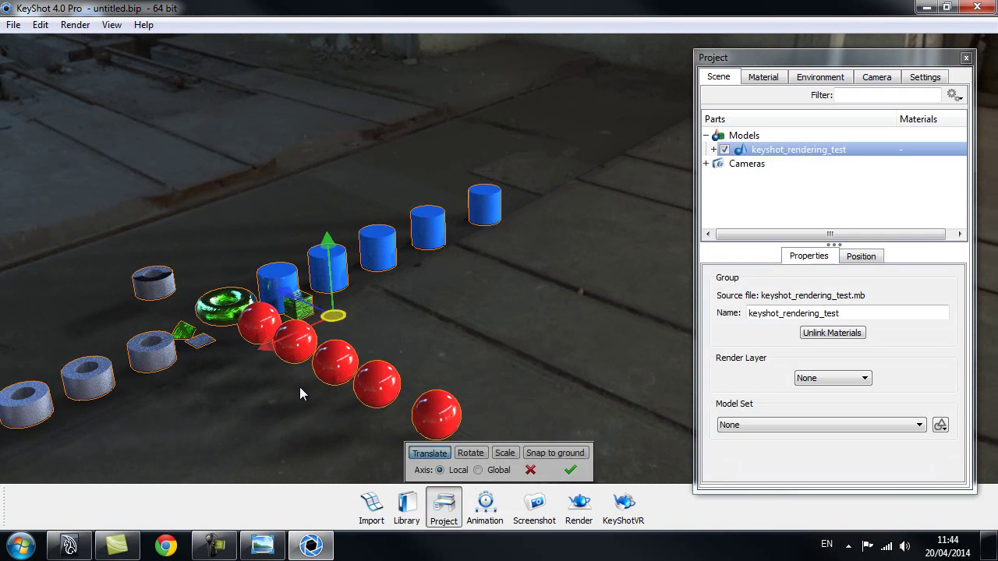
drag(327, 244, 335, 313)
right_click(524, 315)
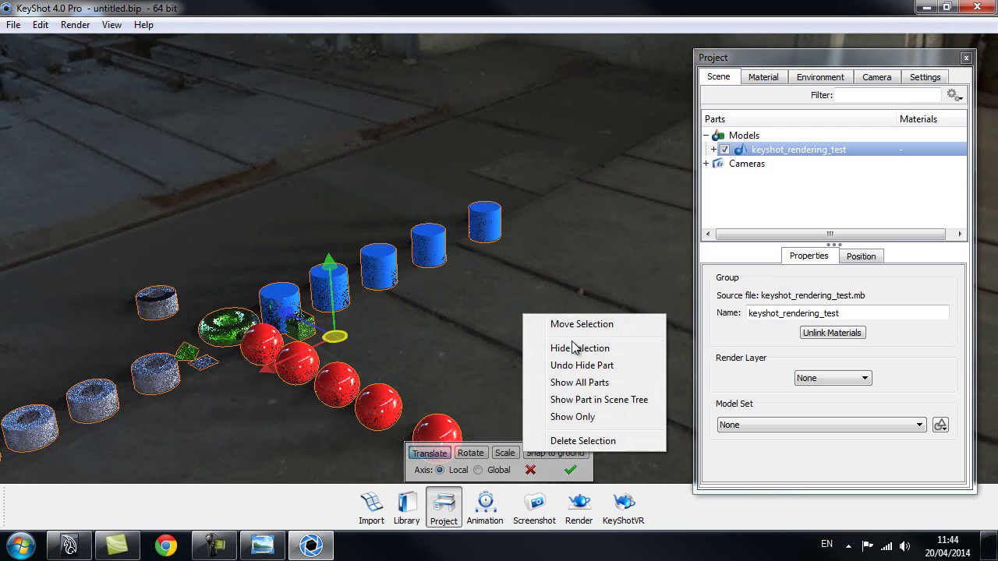
click(415, 272)
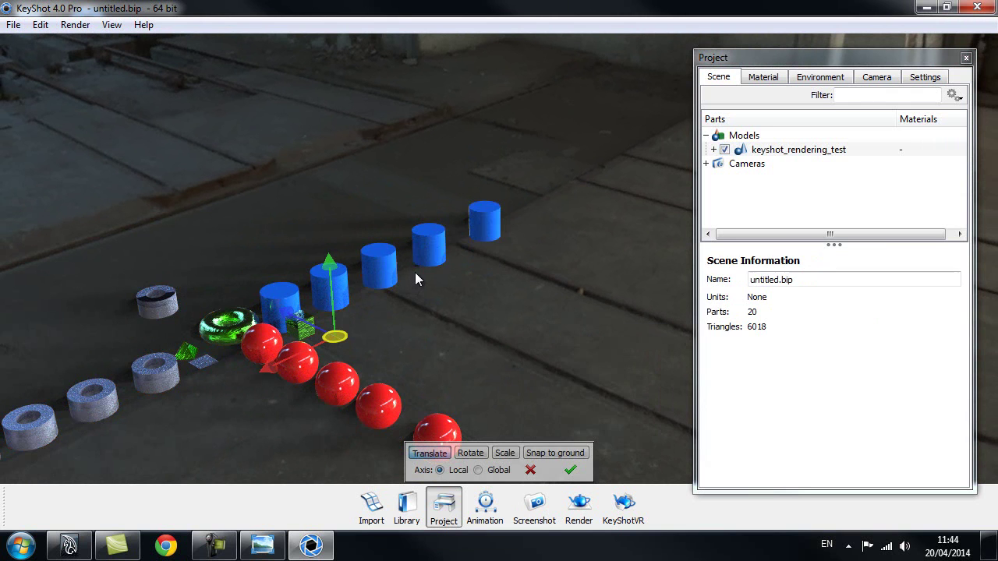
Step: Select the blue cylinder pCylinder4 and start moving it alone with Move Part
right_click(408, 244)
click(435, 244)
right_click(435, 243)
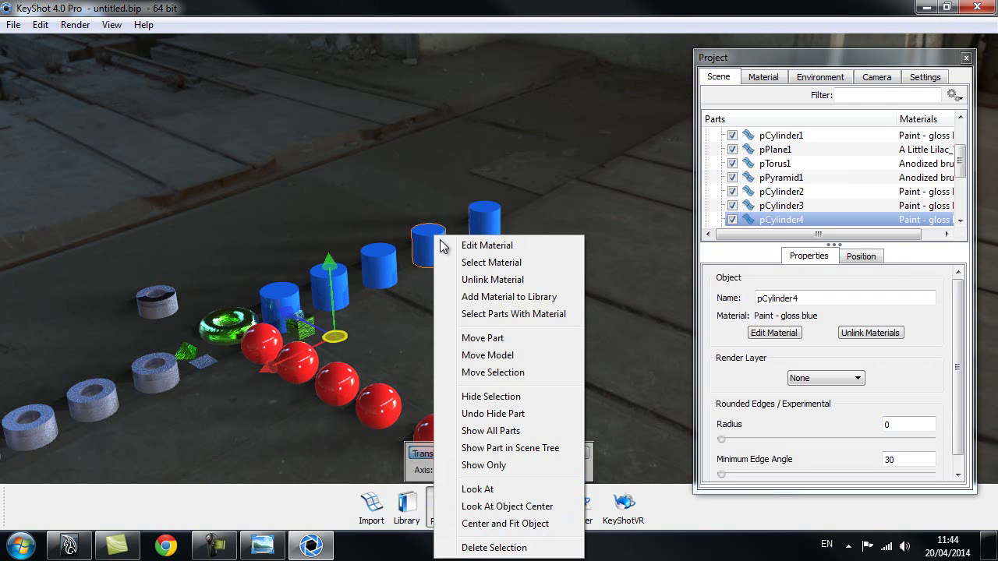
click(498, 338)
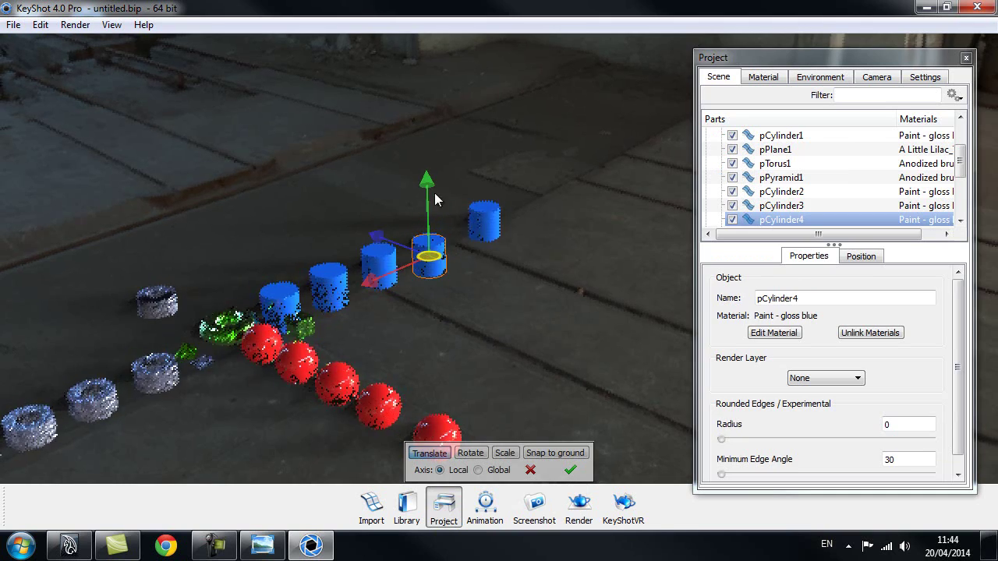
click(544, 345)
drag(544, 345, 572, 363)
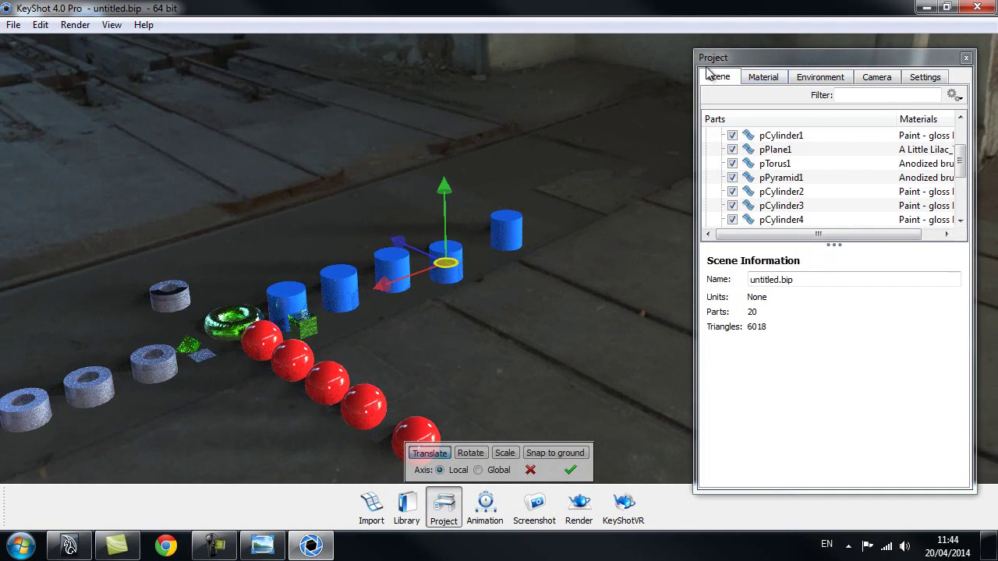
Step: Set the environment contrast to 0.87 and brightness to 0.764, confirming the pending move
click(824, 84)
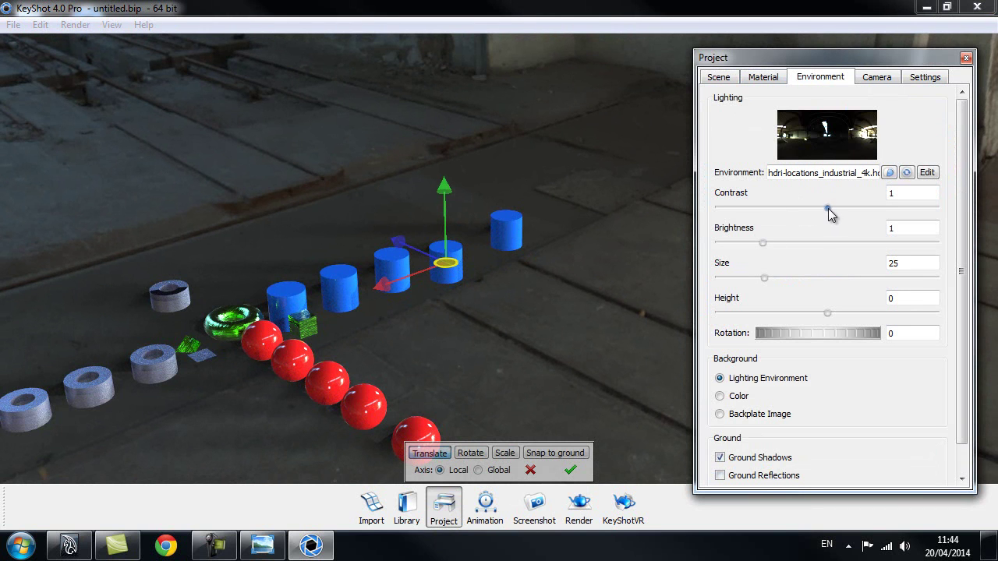
drag(826, 214, 813, 212)
drag(764, 244, 775, 242)
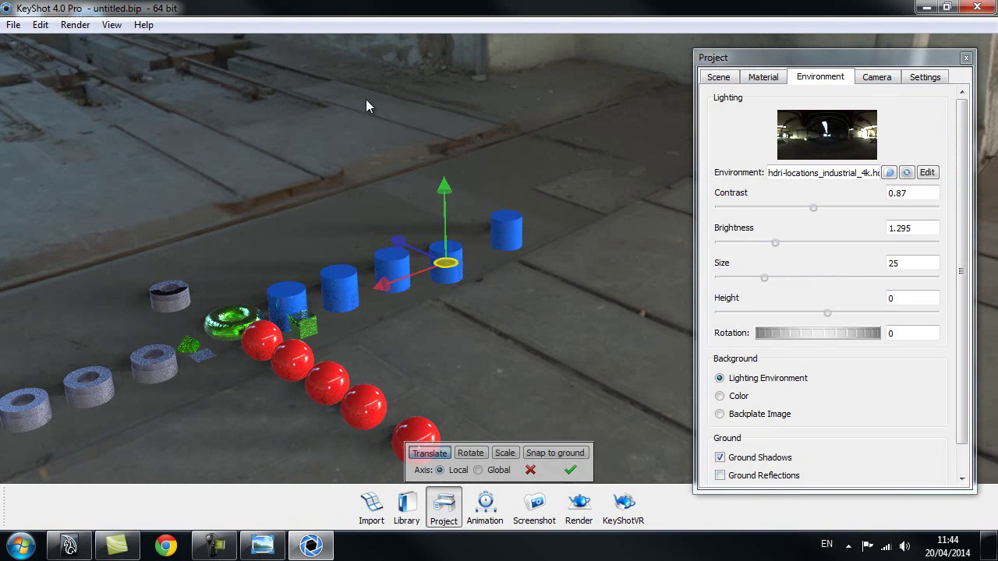
click(570, 470)
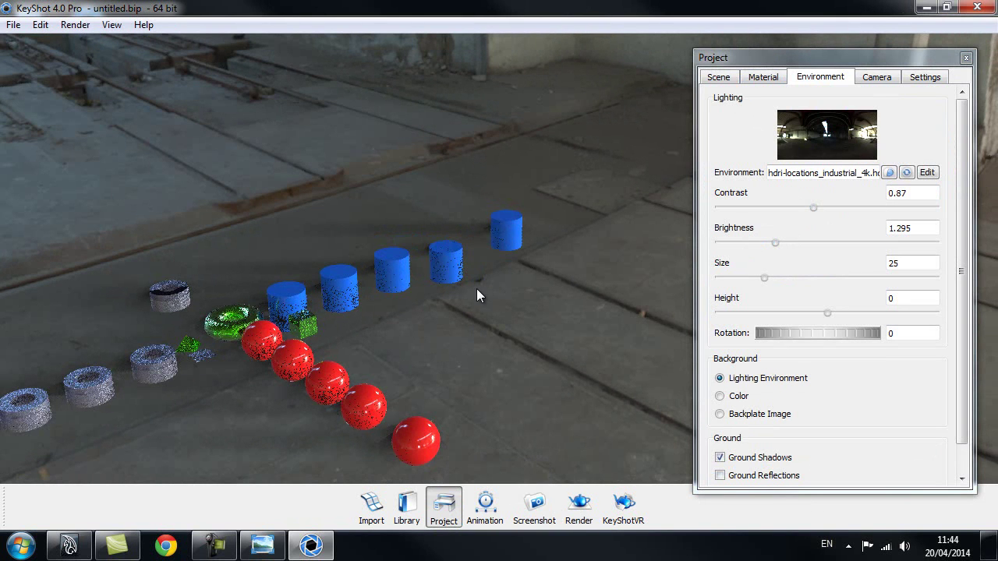
key(Up)
key(Down)
key(Down)
key(Down)
key(Down)
key(Down)
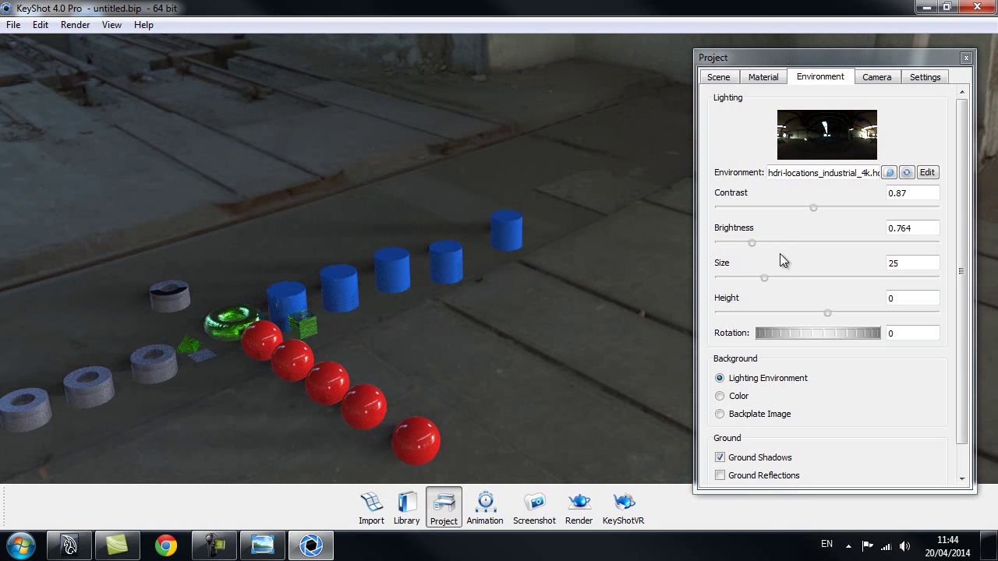
Step: Rotate the HDRI lighting and aim the camera at the green cube with Look At
drag(861, 336, 840, 341)
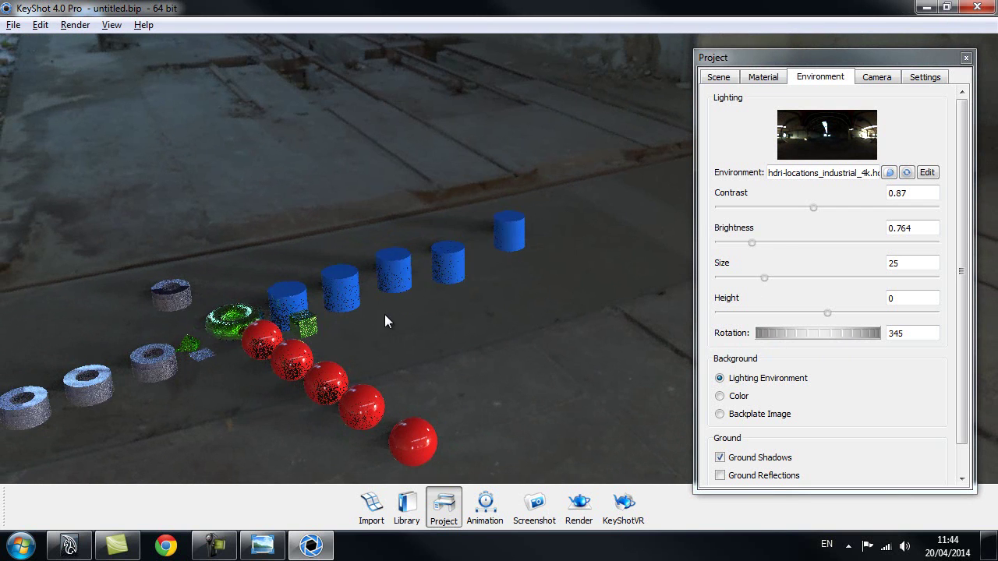
right_click(343, 307)
click(310, 329)
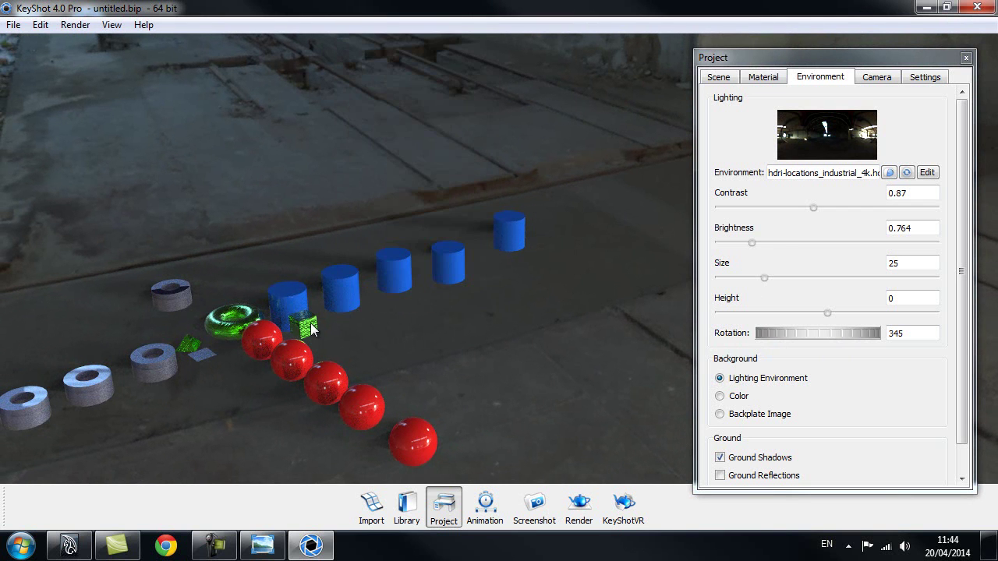
right_click(314, 330)
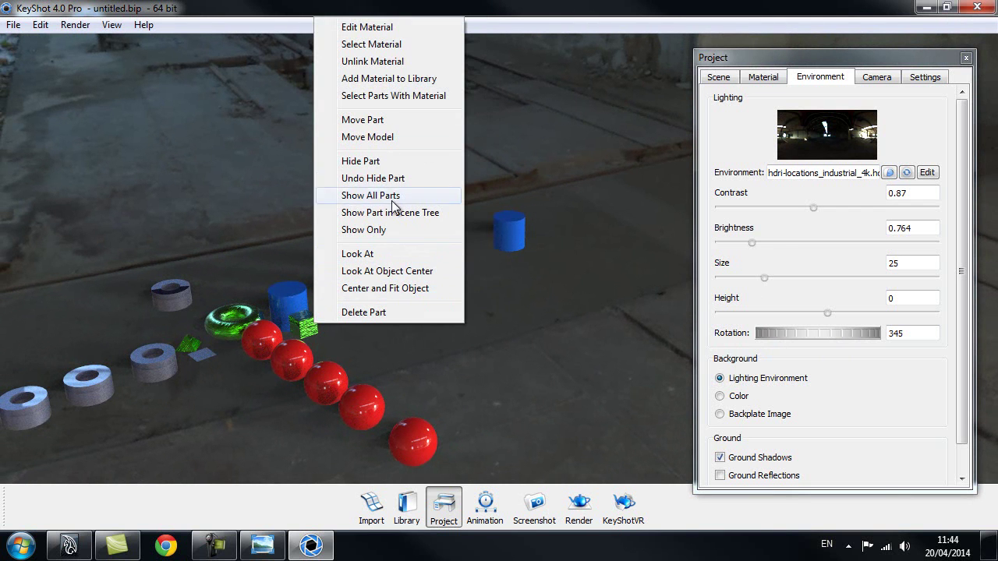
click(357, 254)
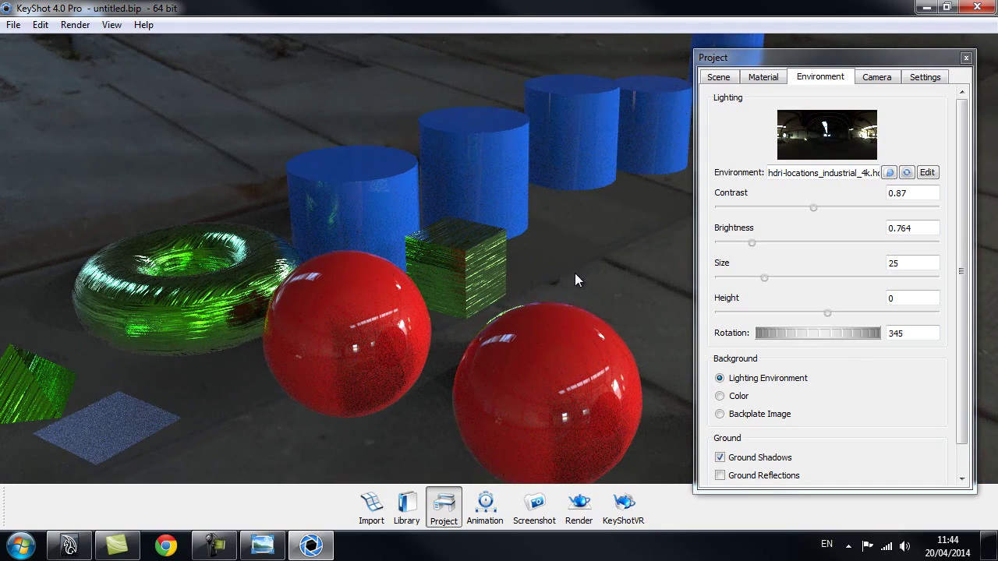
Step: Fine-tune the environment rotation through 248 and 145.5 to 150.5
drag(825, 338, 755, 351)
drag(825, 338, 760, 335)
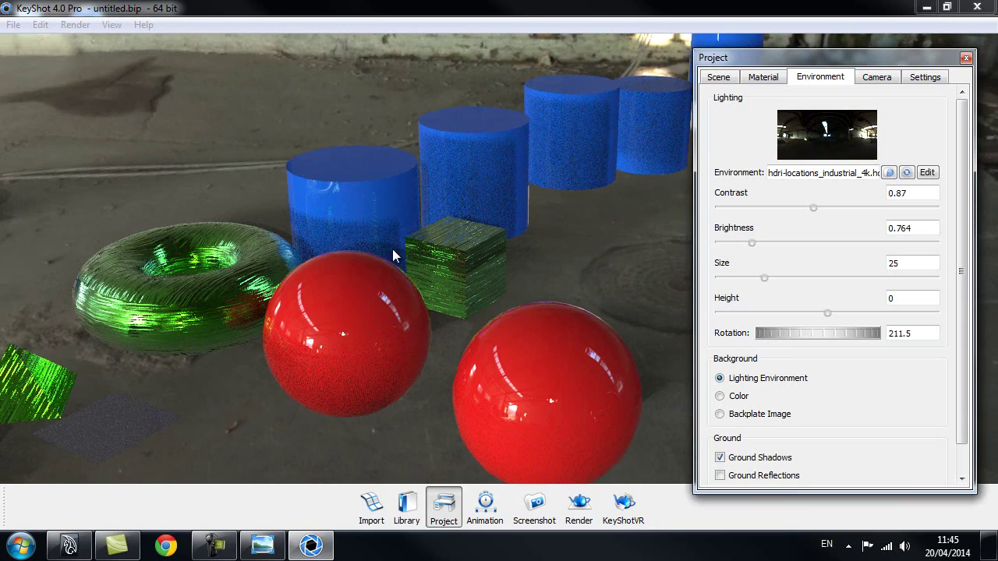
drag(842, 333, 820, 335)
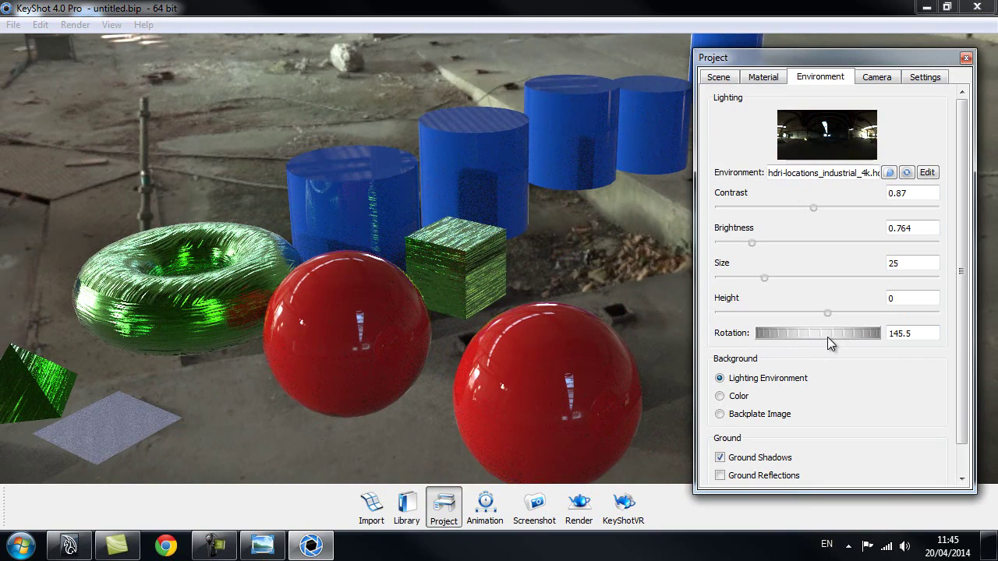
drag(827, 338, 838, 332)
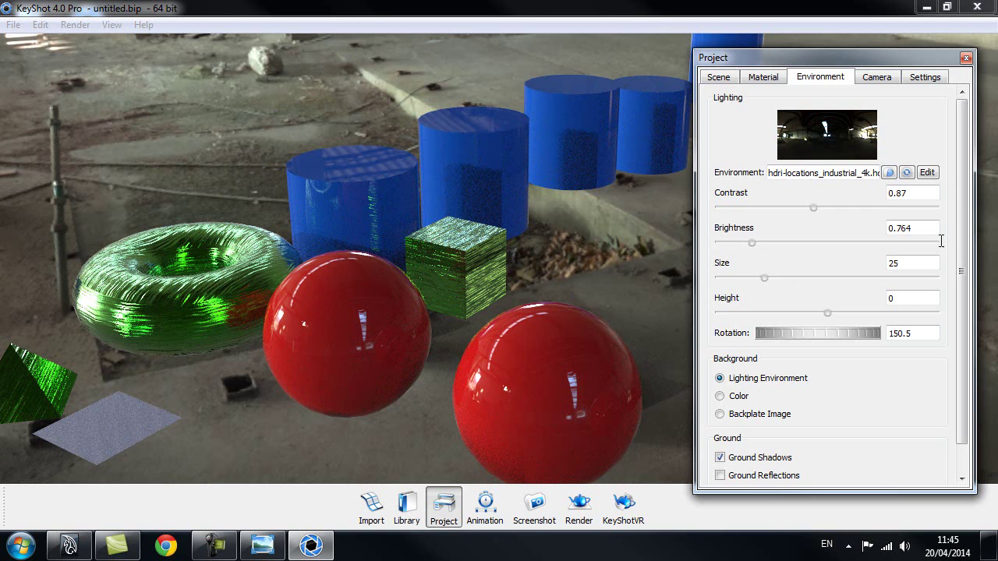
scroll(958, 193, down, 1)
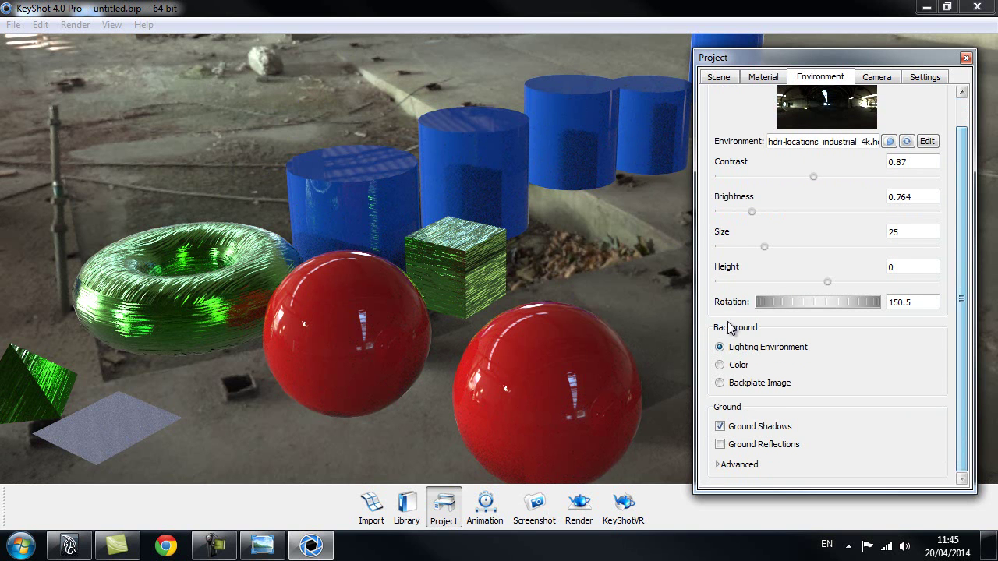
Step: Set the background to a plain near-black colour, RGB 3,3,3
click(719, 365)
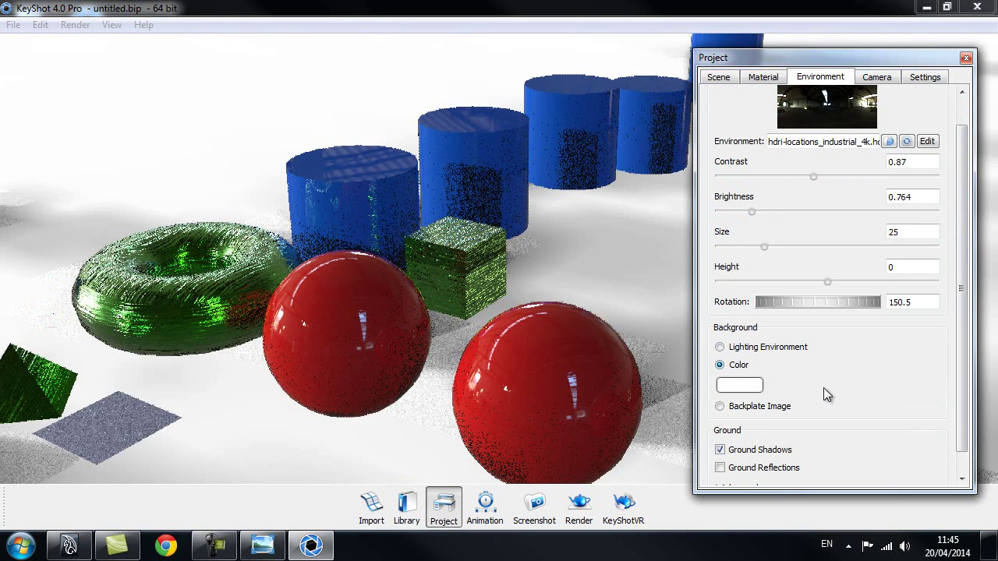
click(746, 387)
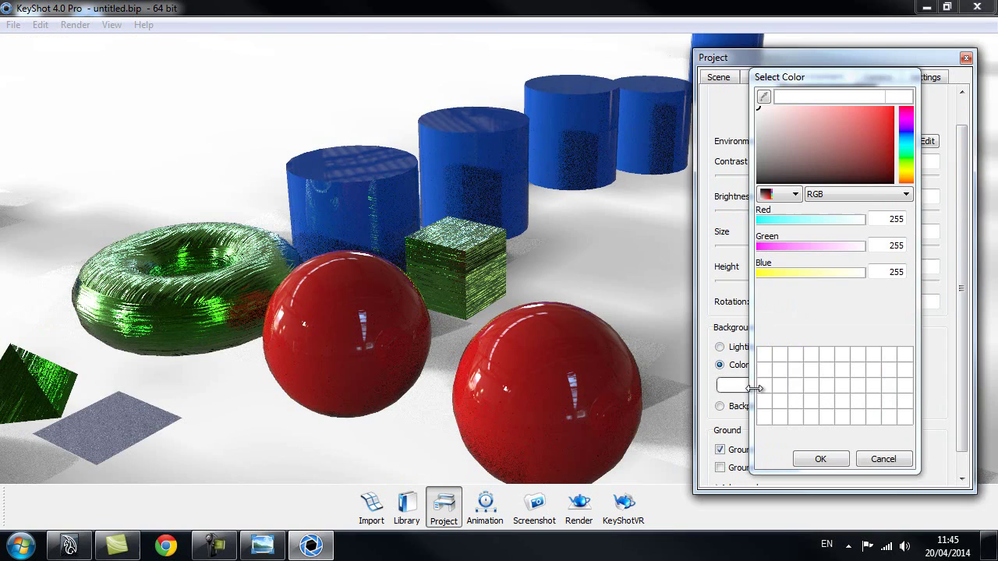
click(767, 169)
mouse_move(740, 183)
mouse_down()
mouse_move(759, 187)
mouse_move(756, 201)
mouse_move(754, 182)
mouse_up()
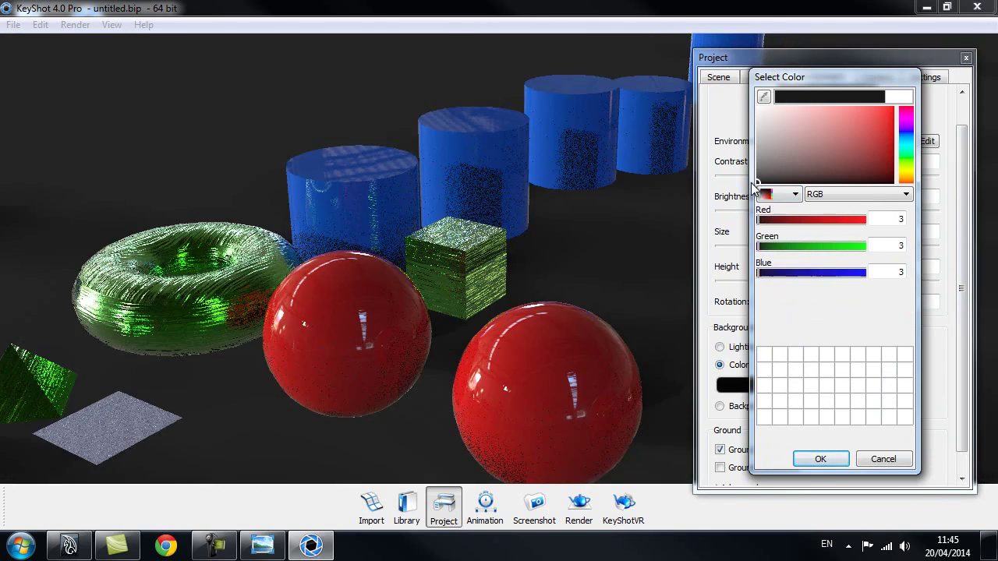
click(818, 459)
Step: Turn on ground reflections, close the Project panel and orbit the reflective scene
scroll(962, 312, down, 1)
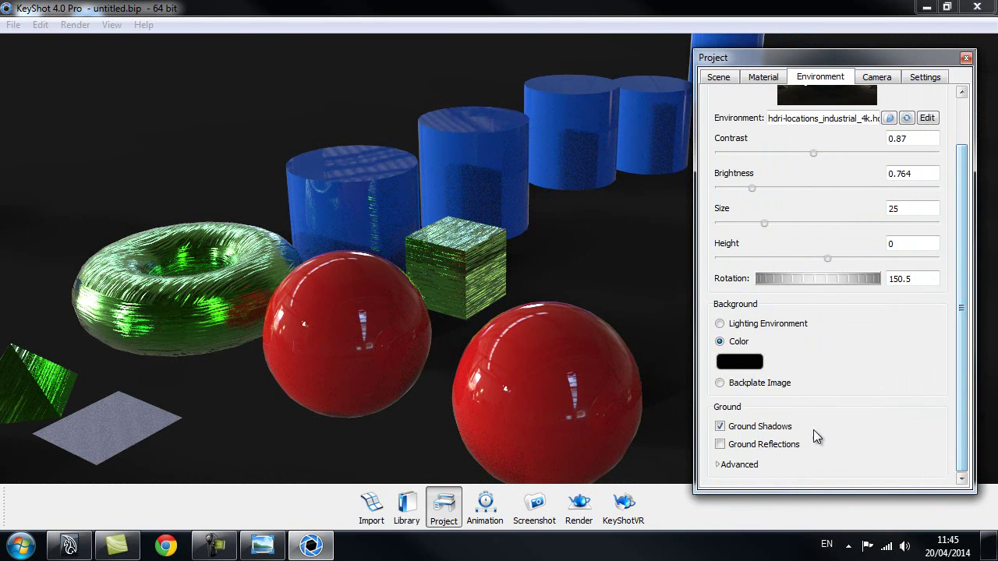
click(777, 445)
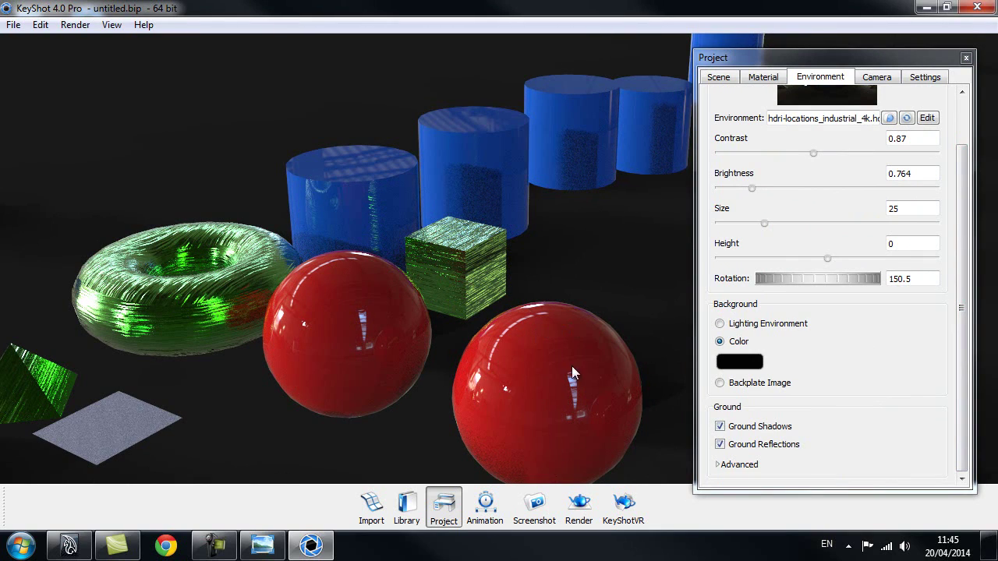
click(966, 57)
drag(781, 272, 462, 310)
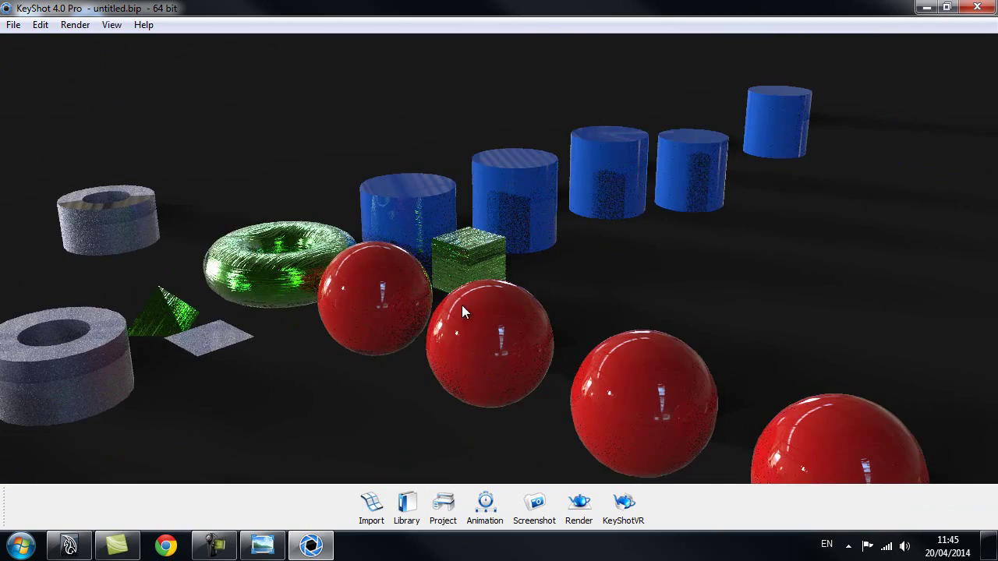